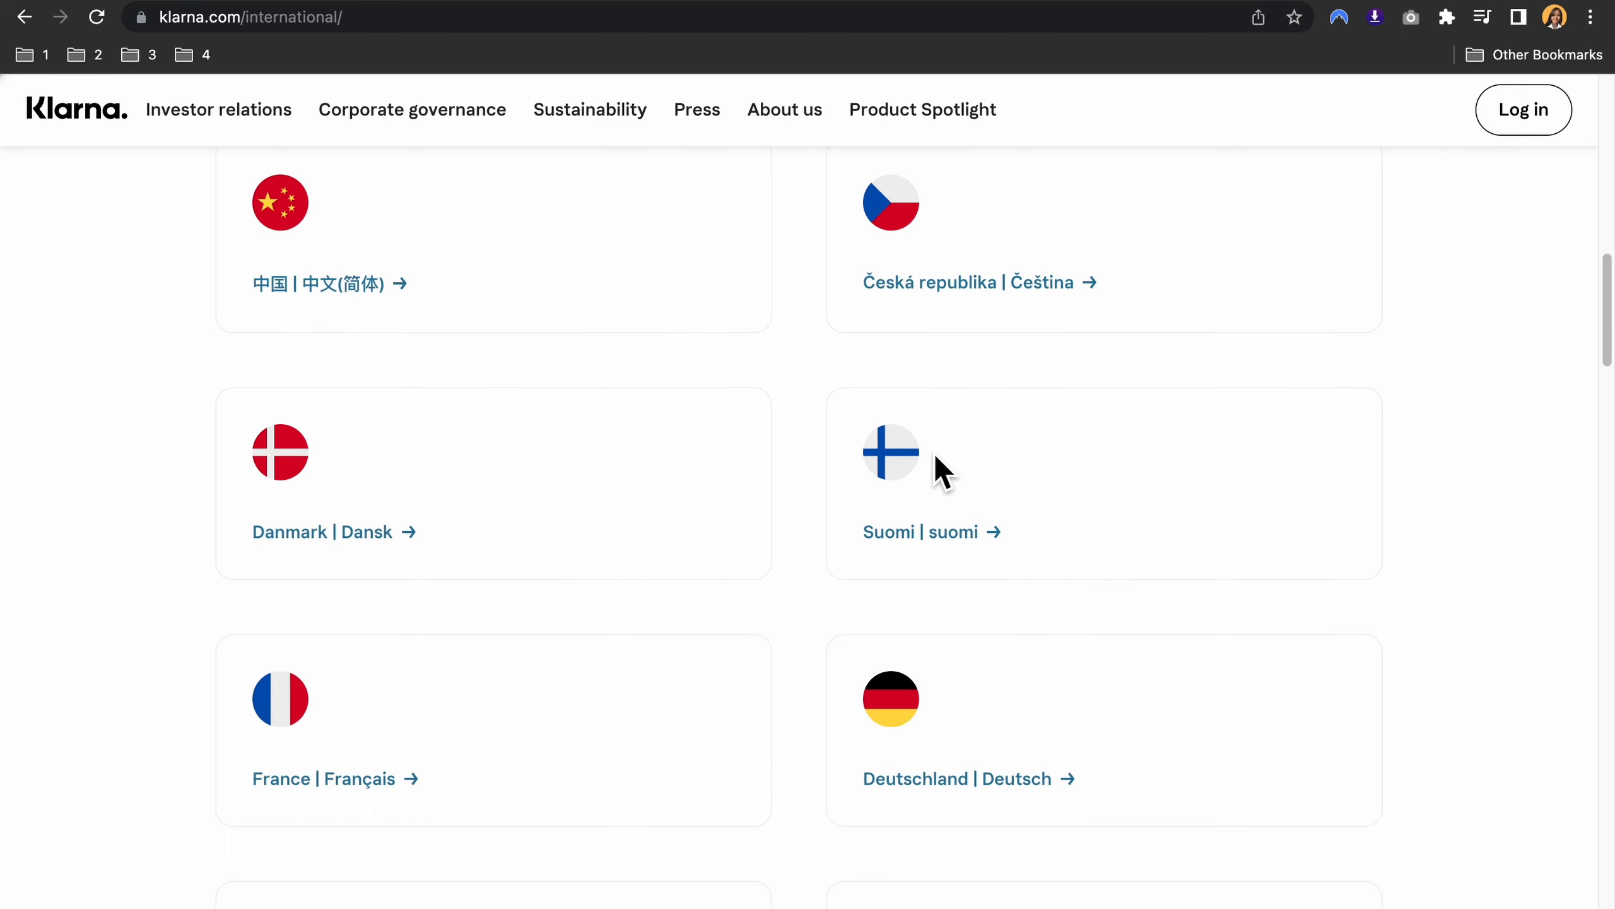
Step: Look through the Klarna markets list and the page footer, opening the terms and conditions page and returning to the international page
scroll(935, 456, down, 8)
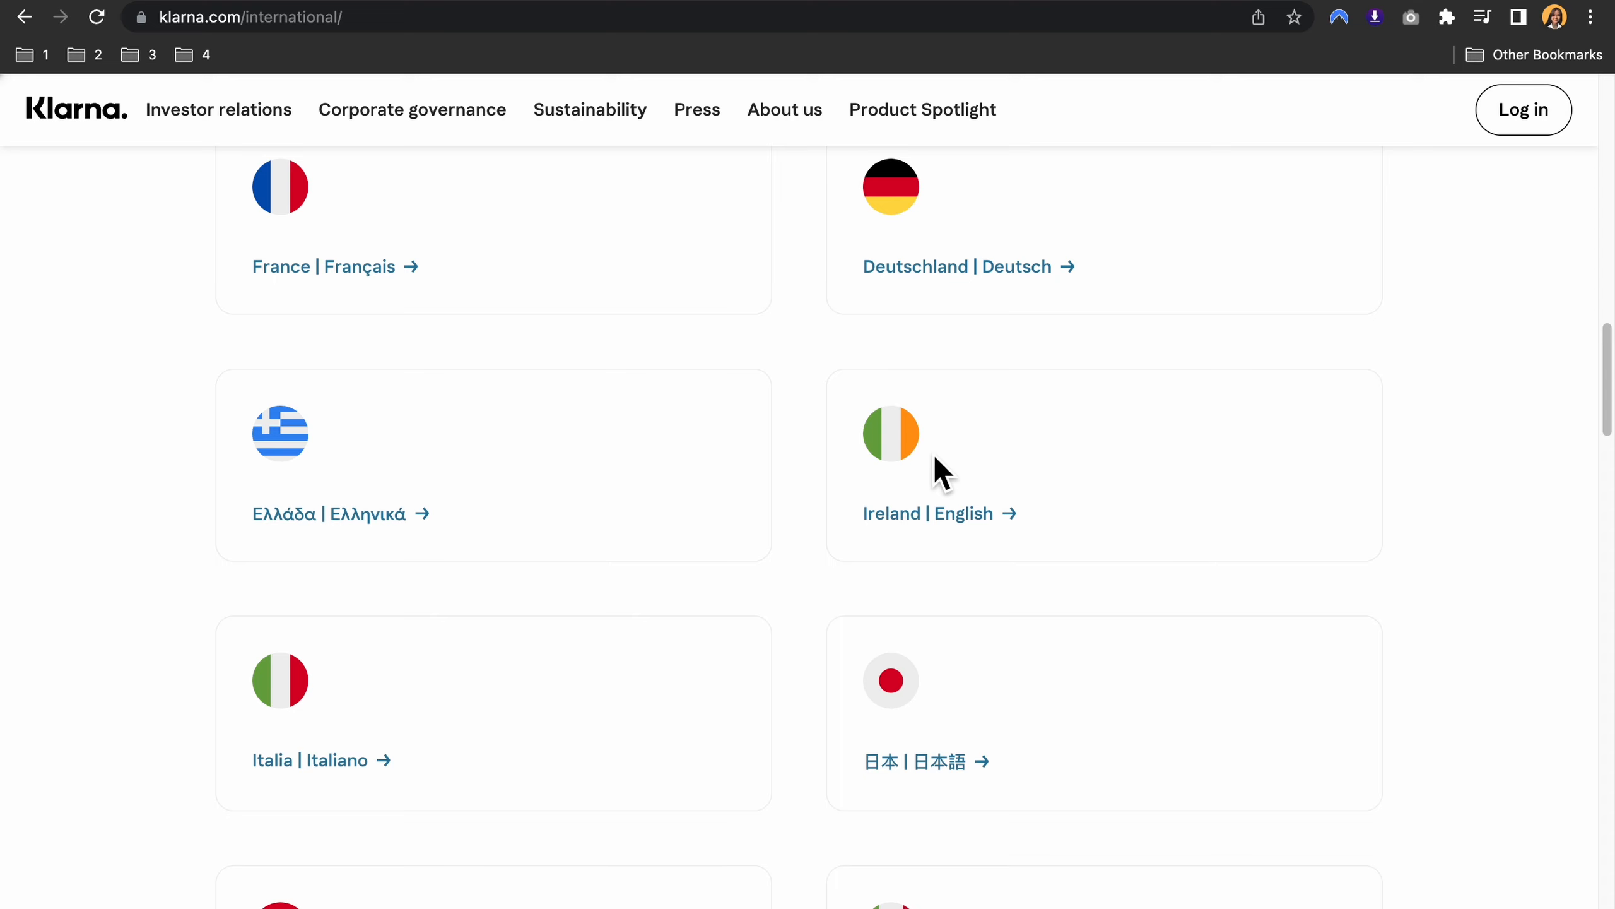
scroll(934, 454, down, 10)
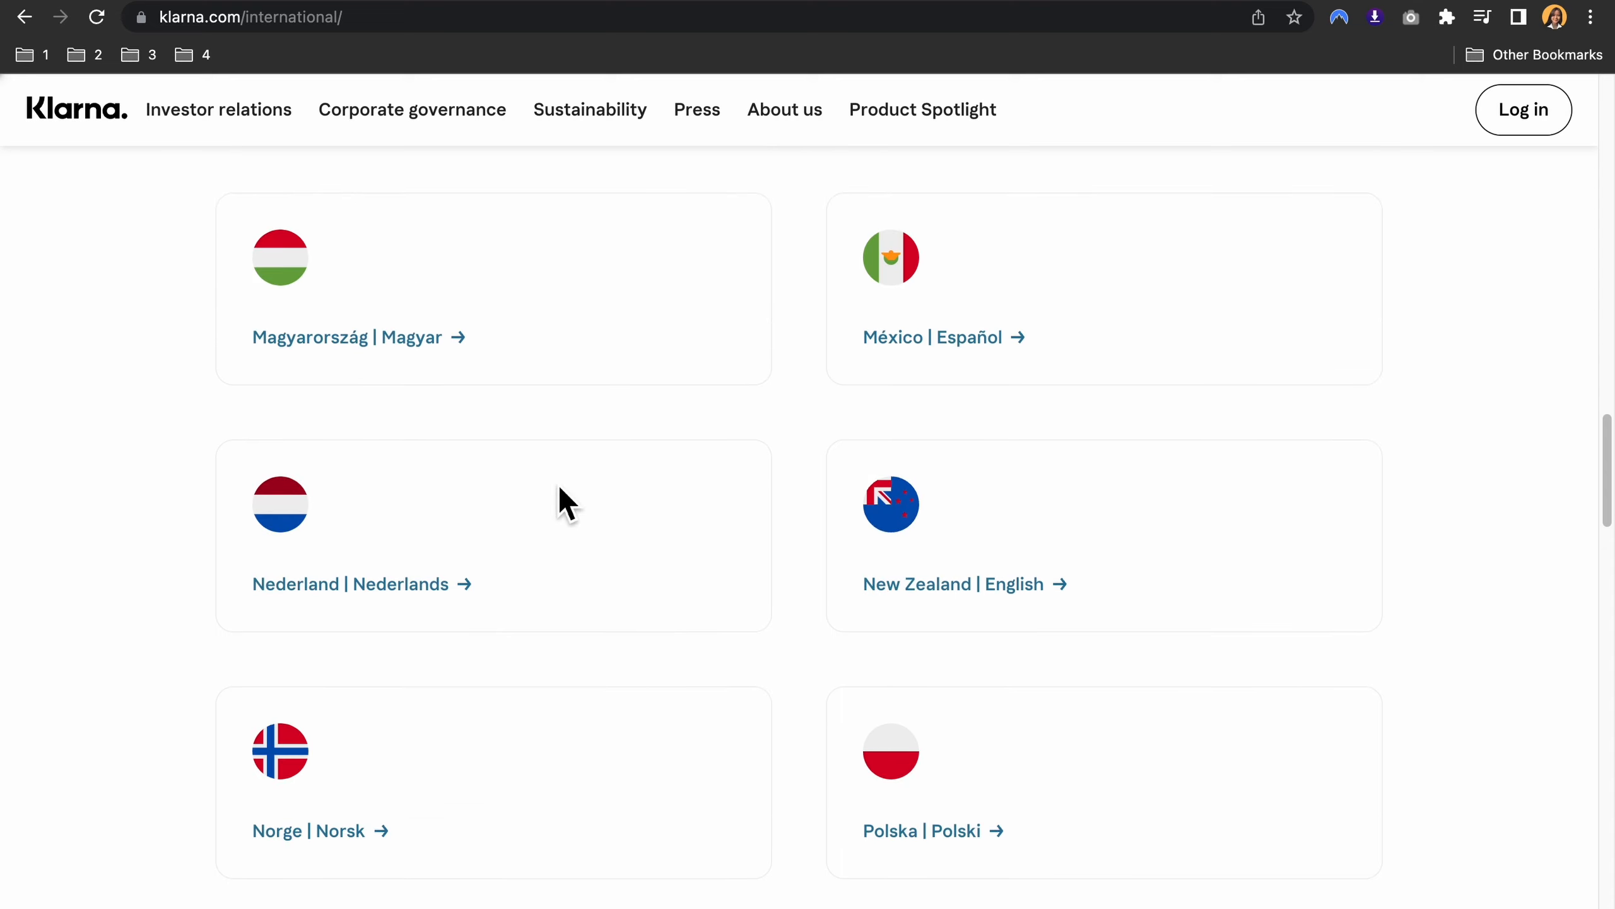
scroll(559, 487, down, 5)
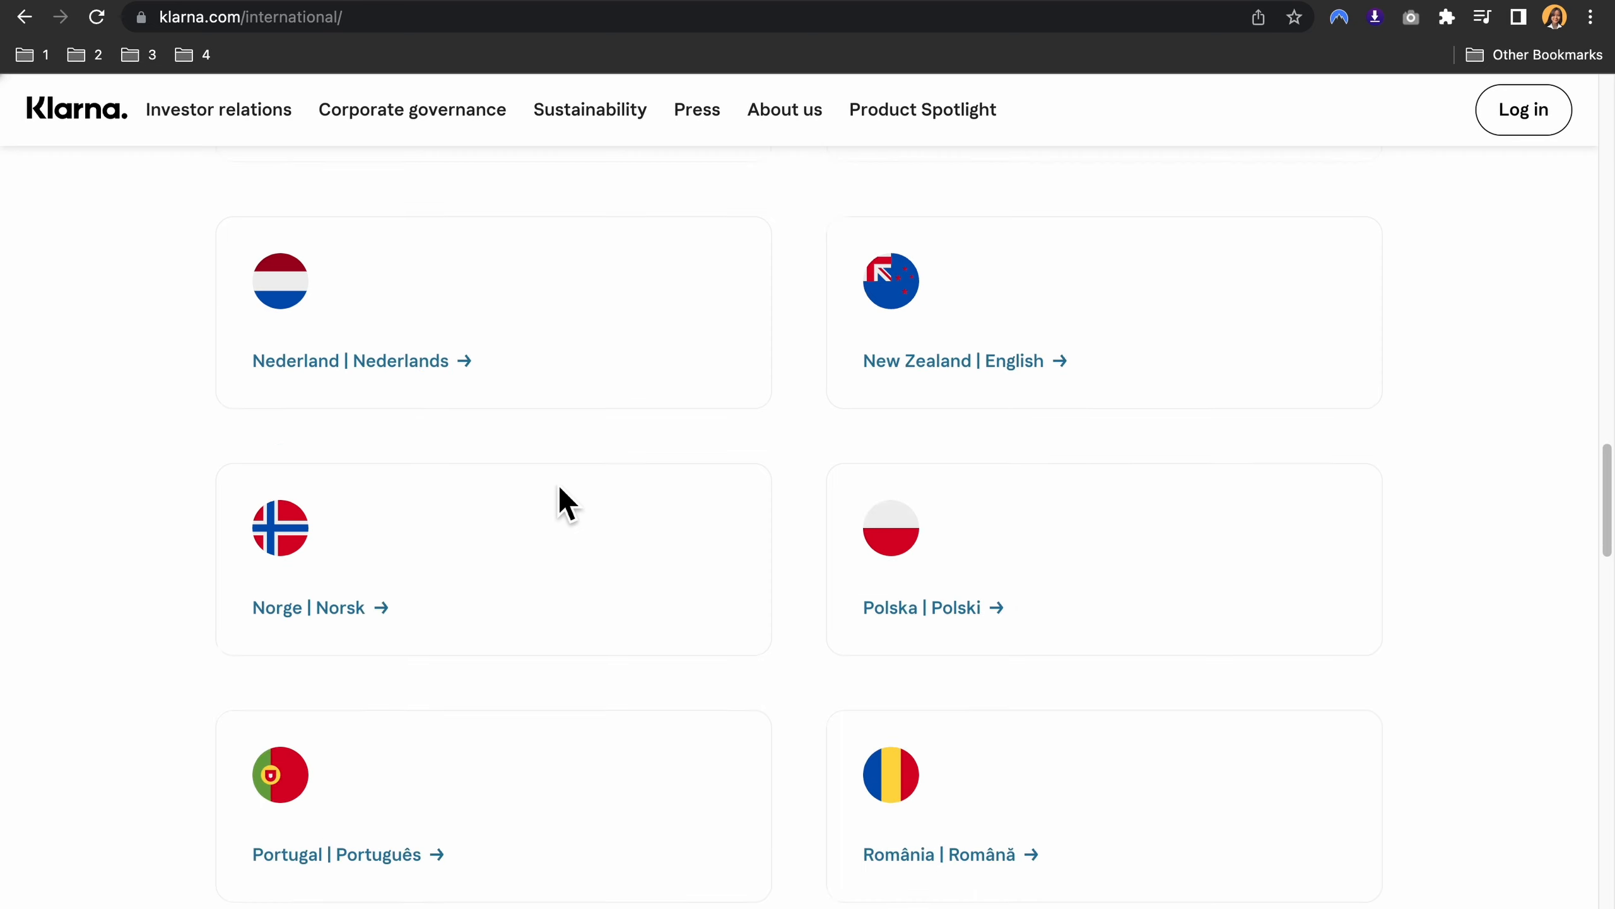
scroll(560, 486, down, 20)
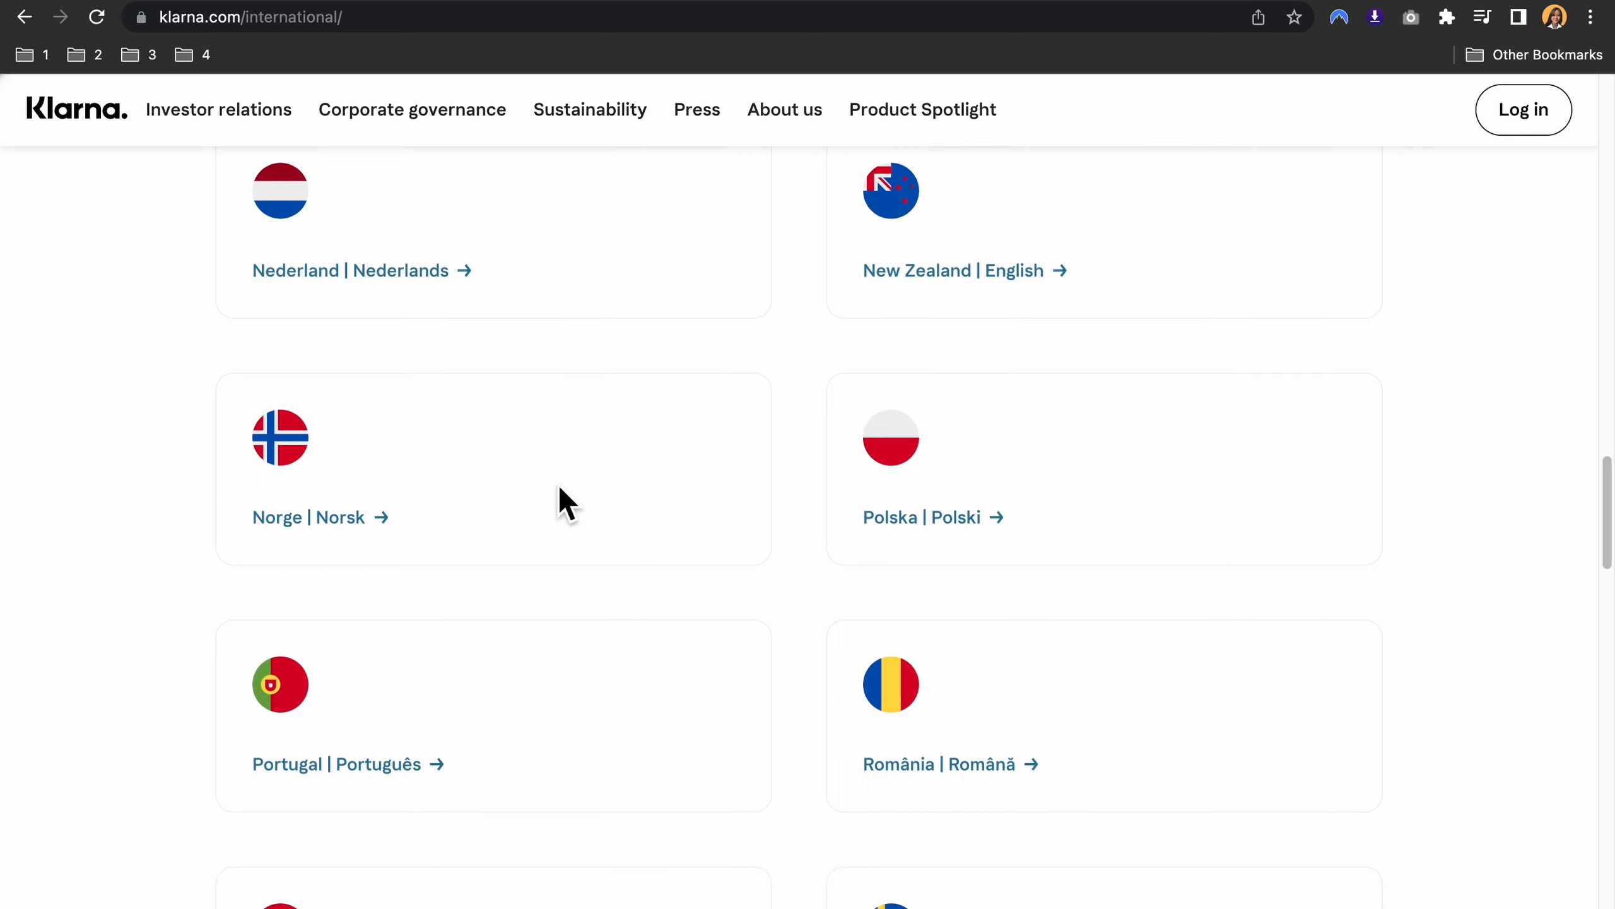
scroll(558, 483, up, 20)
scroll(558, 482, down, 20)
scroll(561, 488, down, 15)
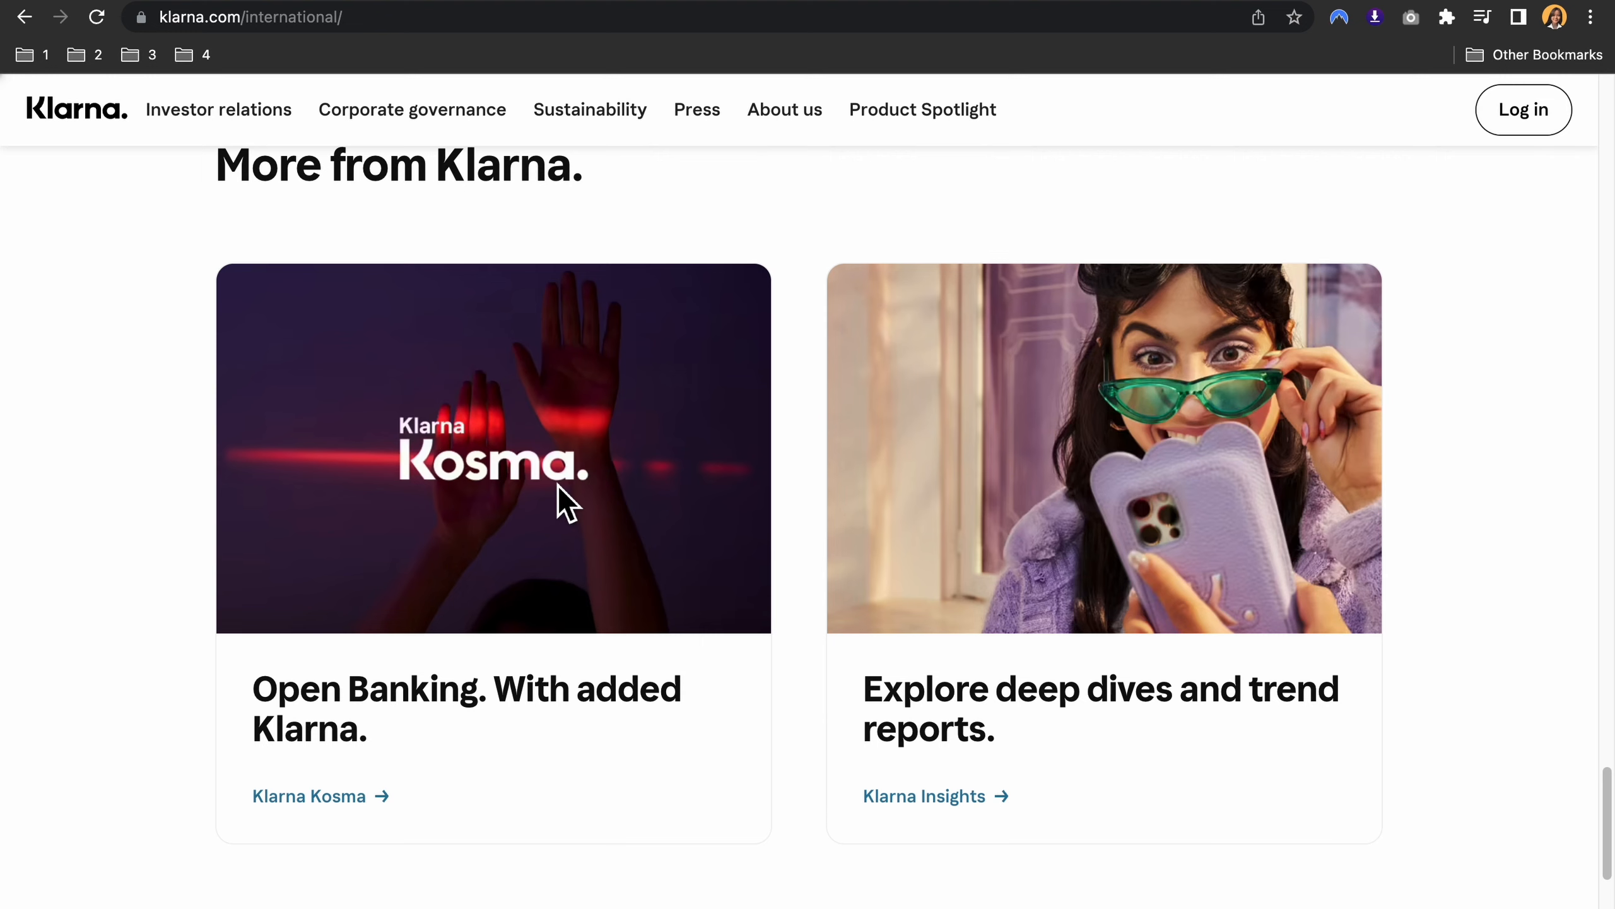
scroll(629, 509, down, 5)
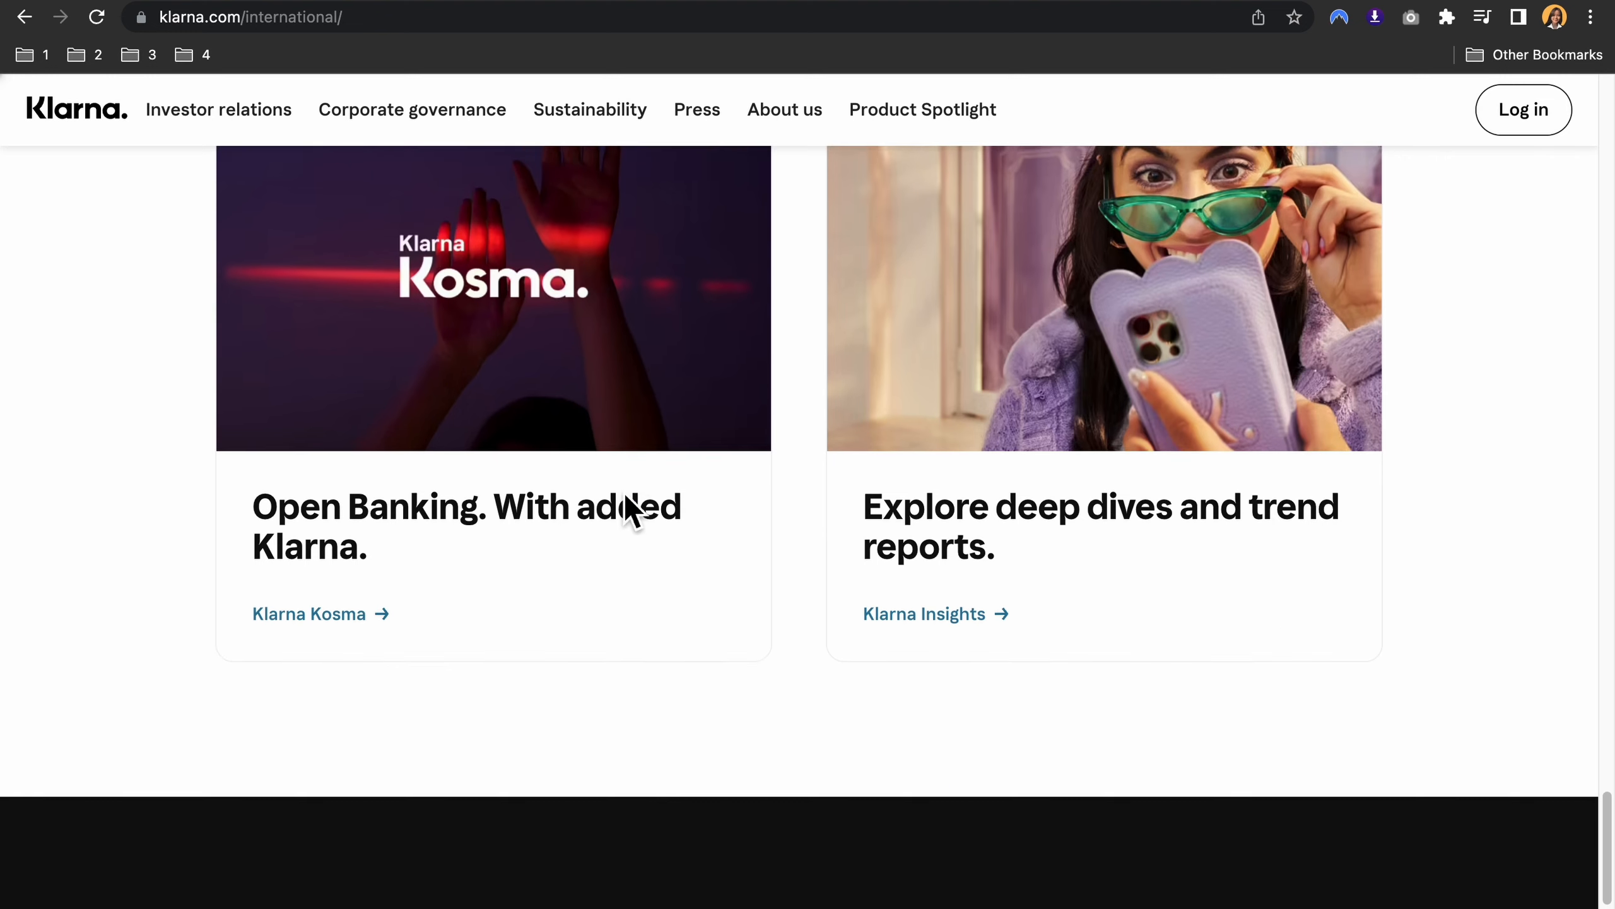
scroll(629, 509, down, 4)
click(902, 637)
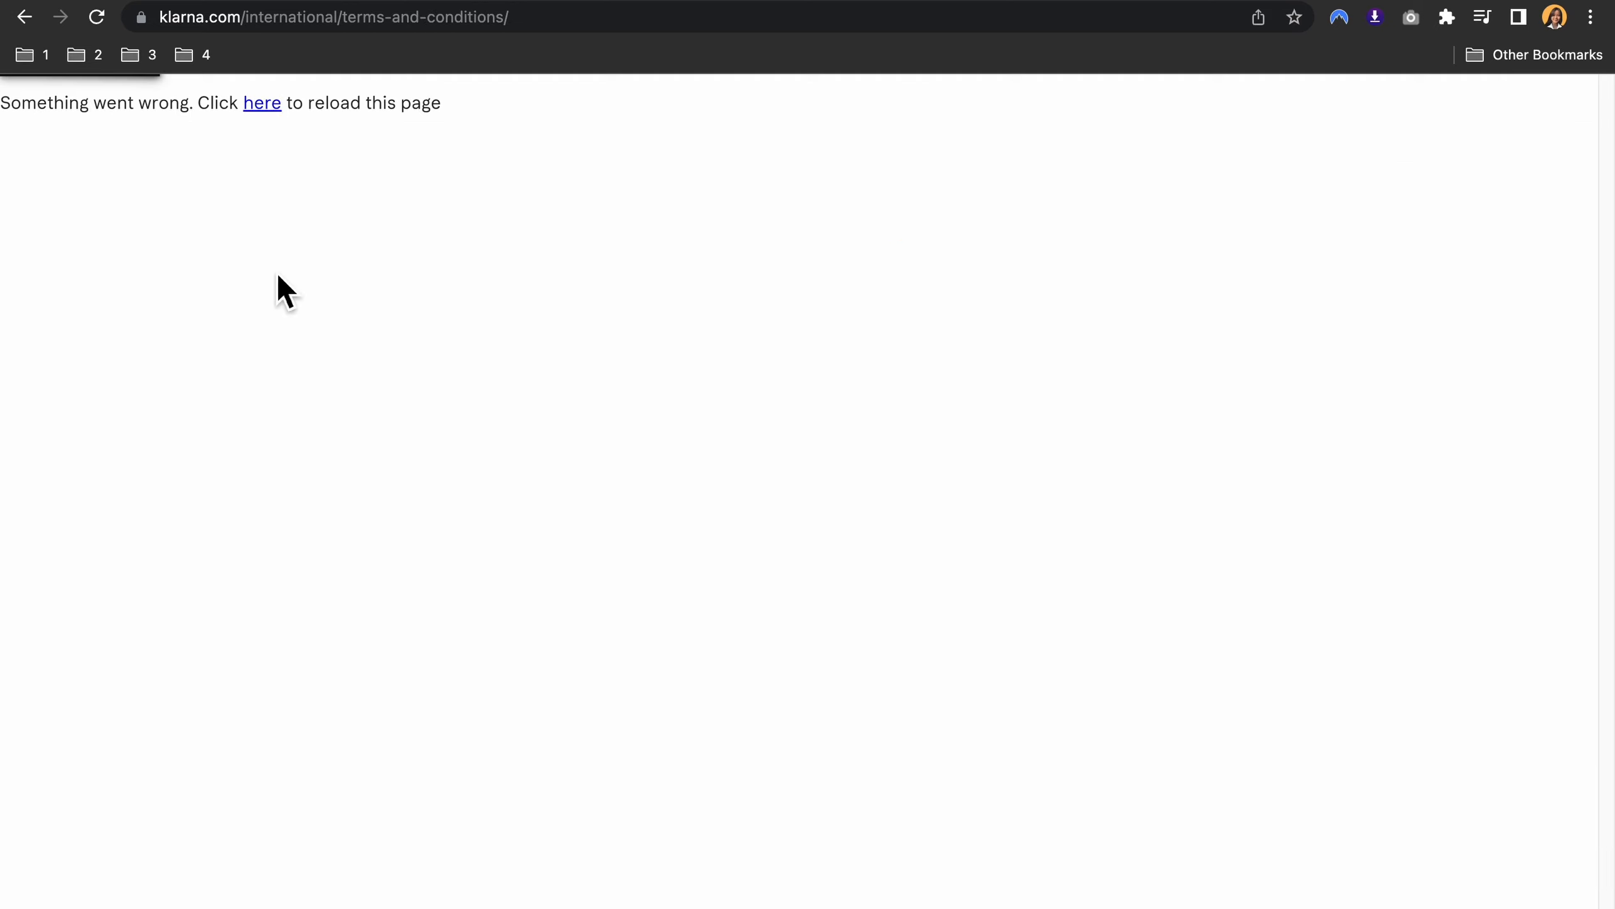
click(23, 18)
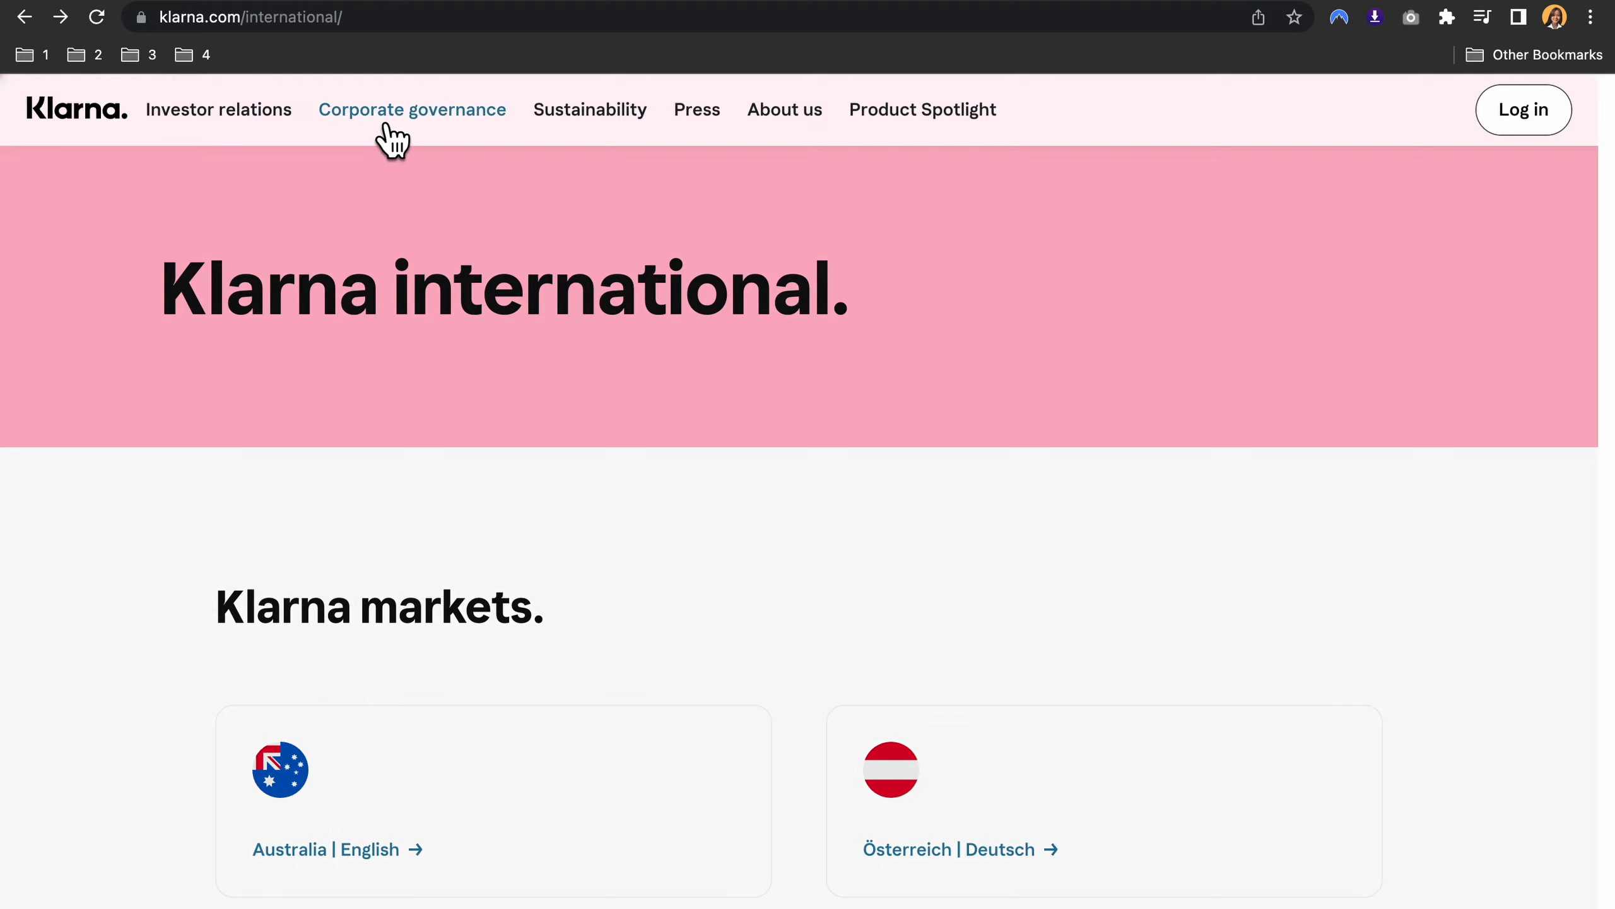
Step: Open the Investor relations page under corporate governance and read the Klarna in Society section
click(385, 114)
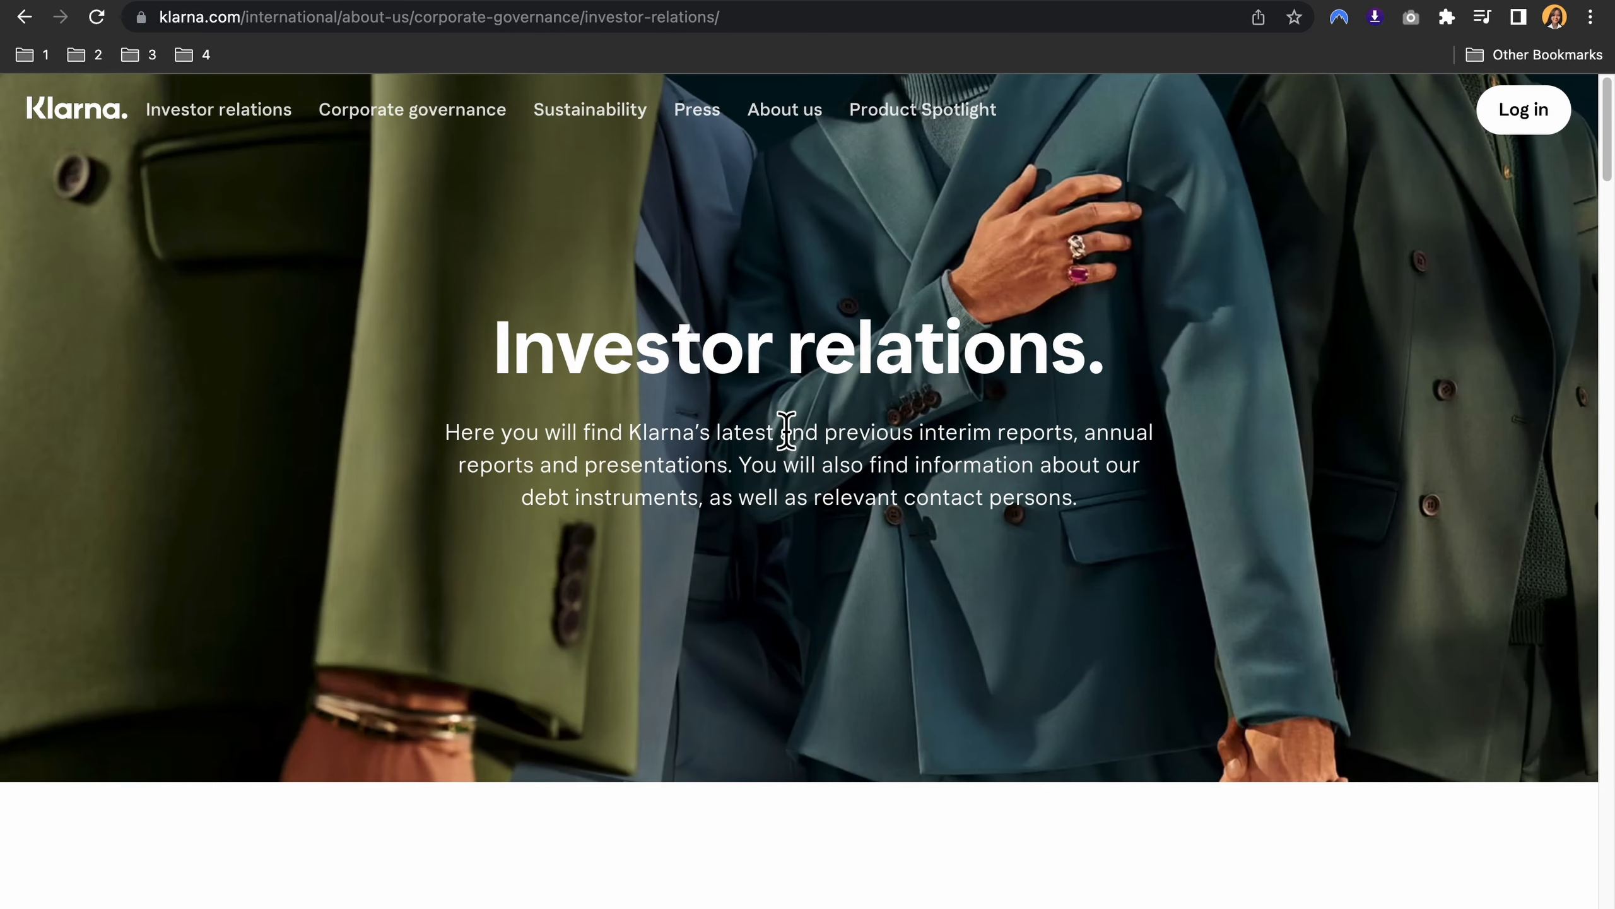
scroll(846, 522, down, 10)
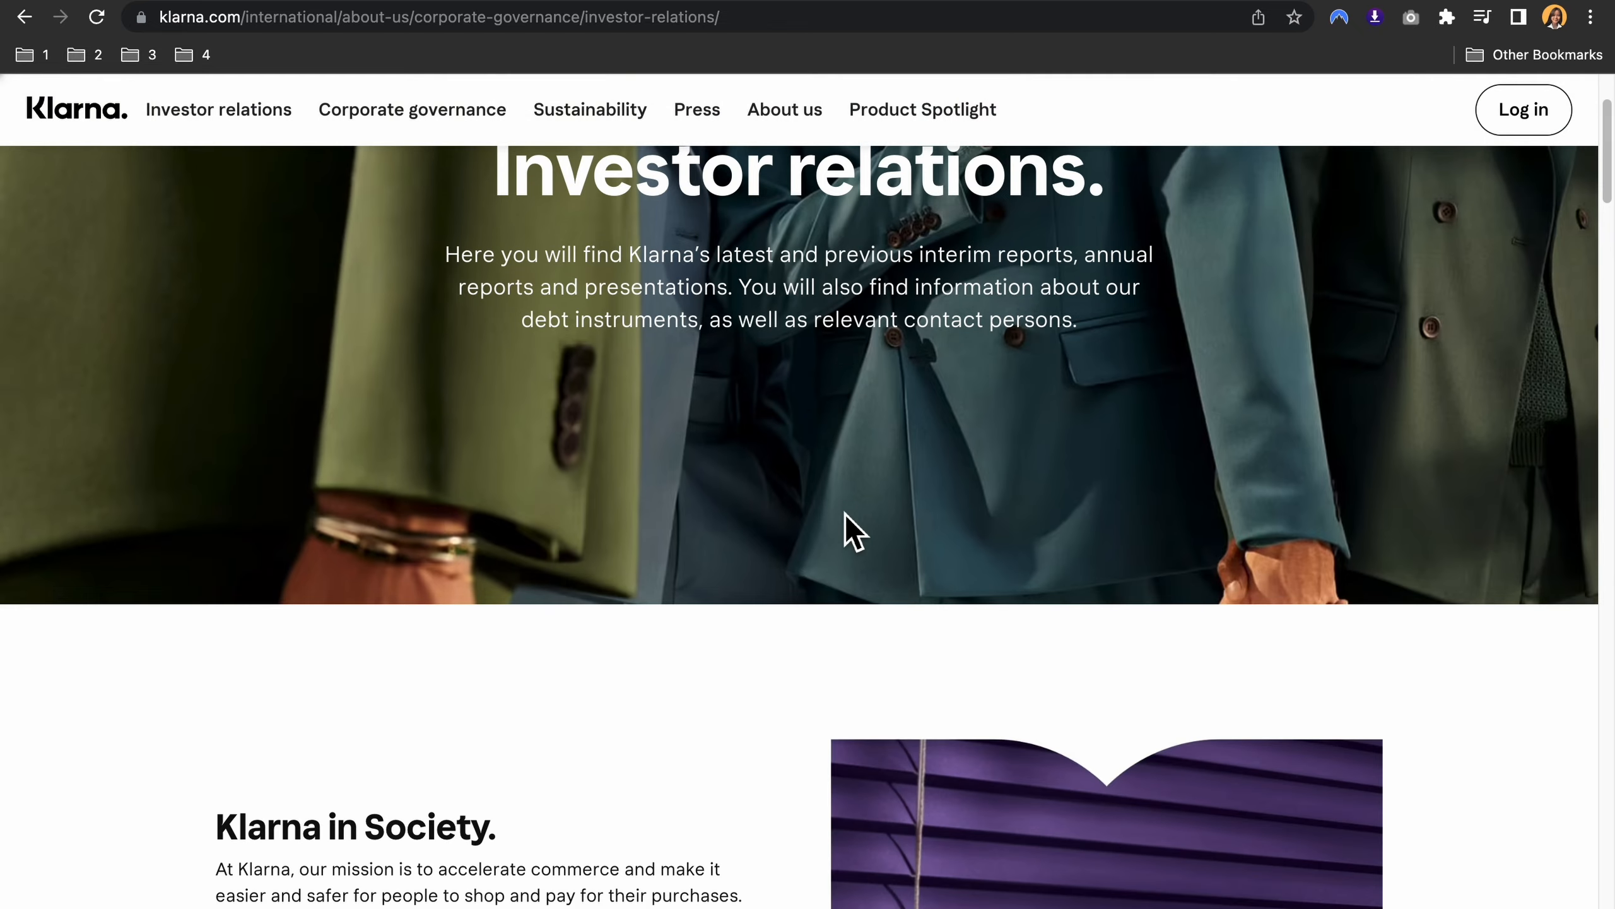
scroll(847, 531, up, 5)
scroll(845, 516, down, 4)
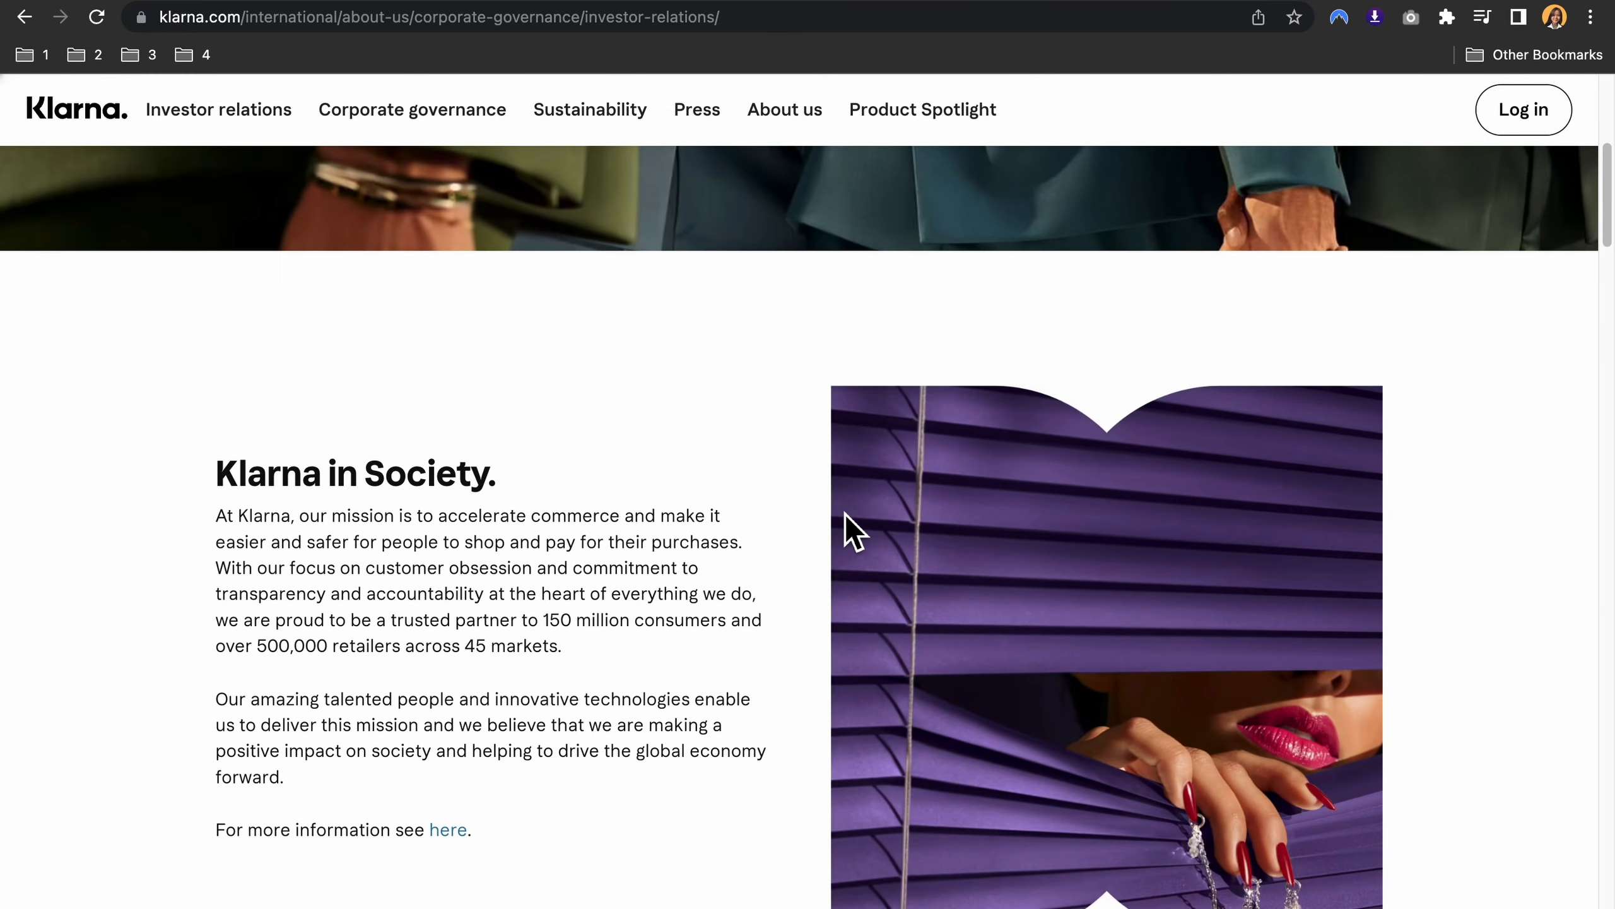
scroll(843, 518, down, 2)
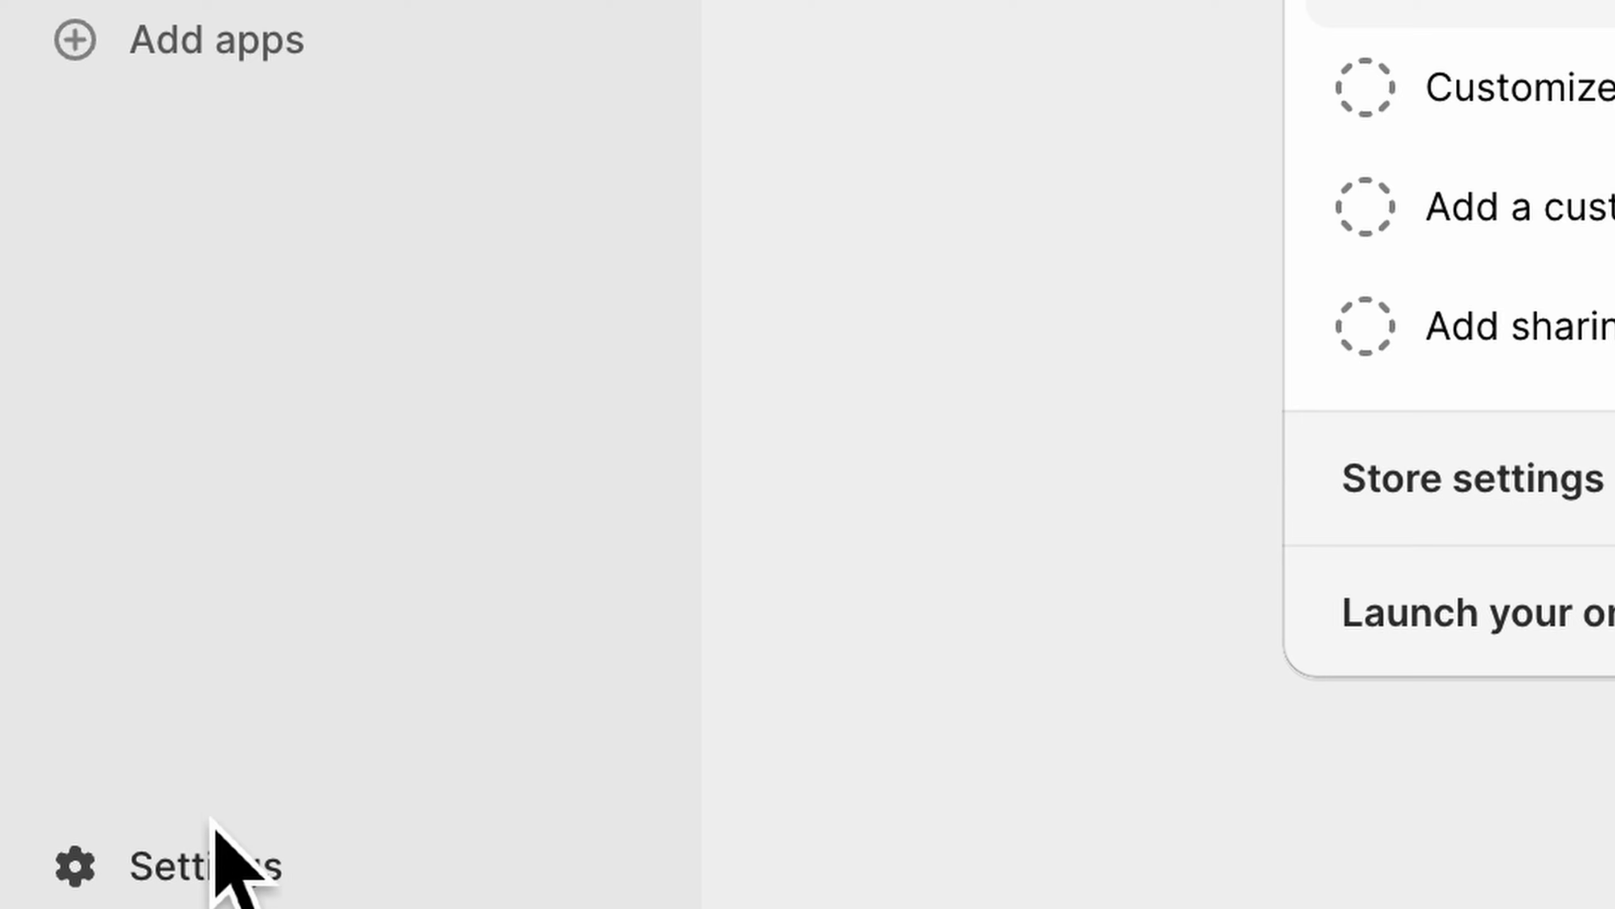
Step: In the Shopify admin, open the store's Payments settings and review the additional and manual payment methods
click(79, 887)
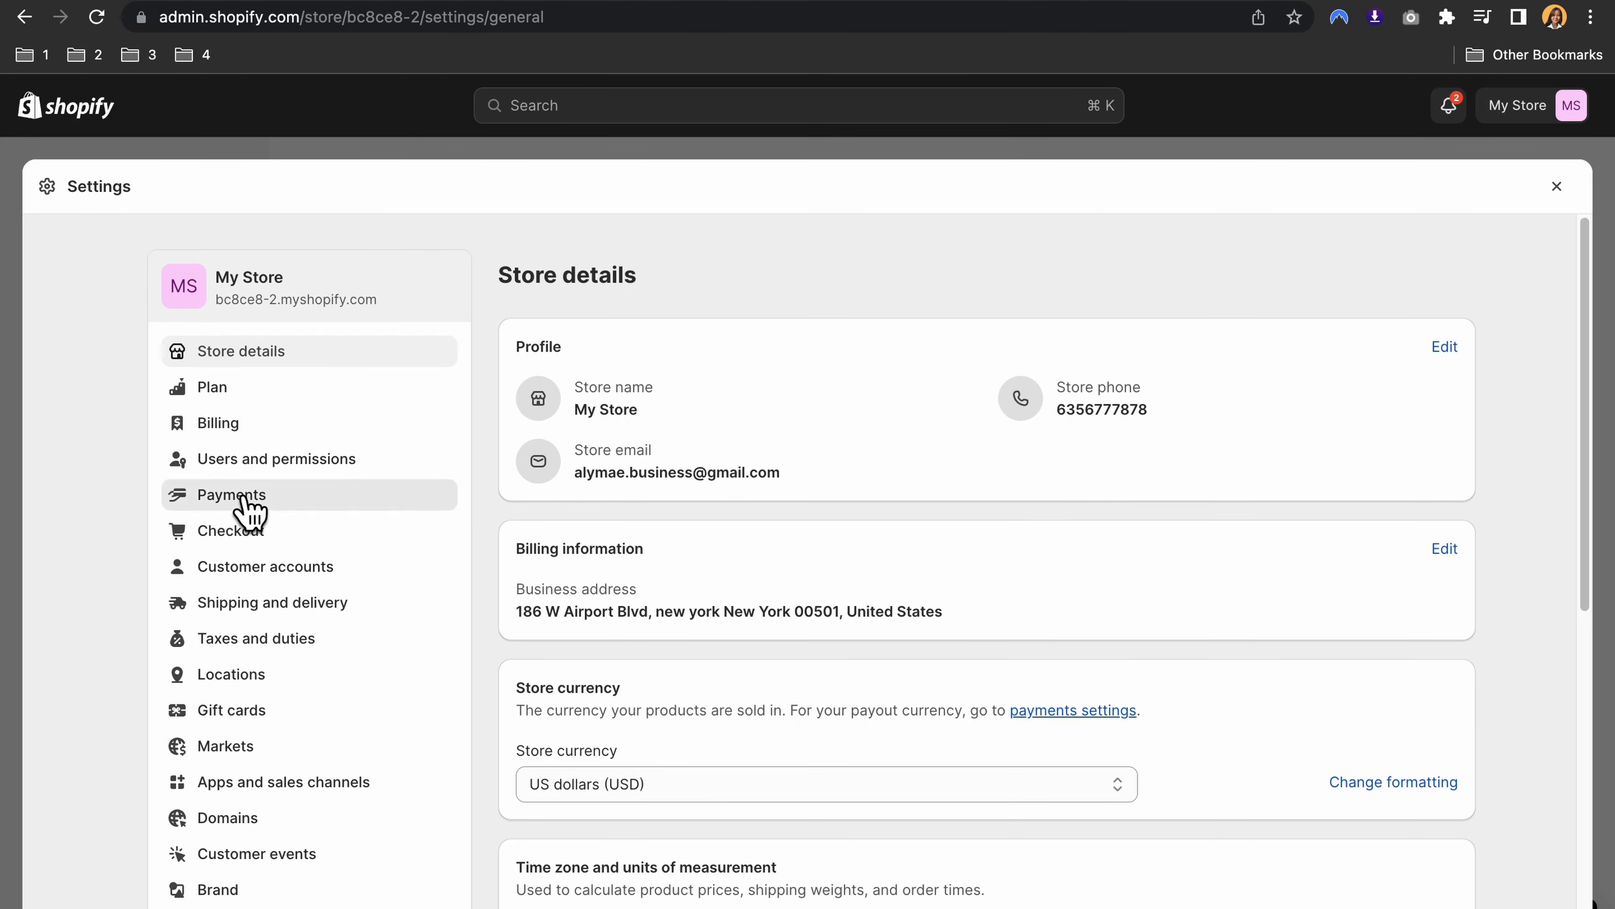
click(245, 500)
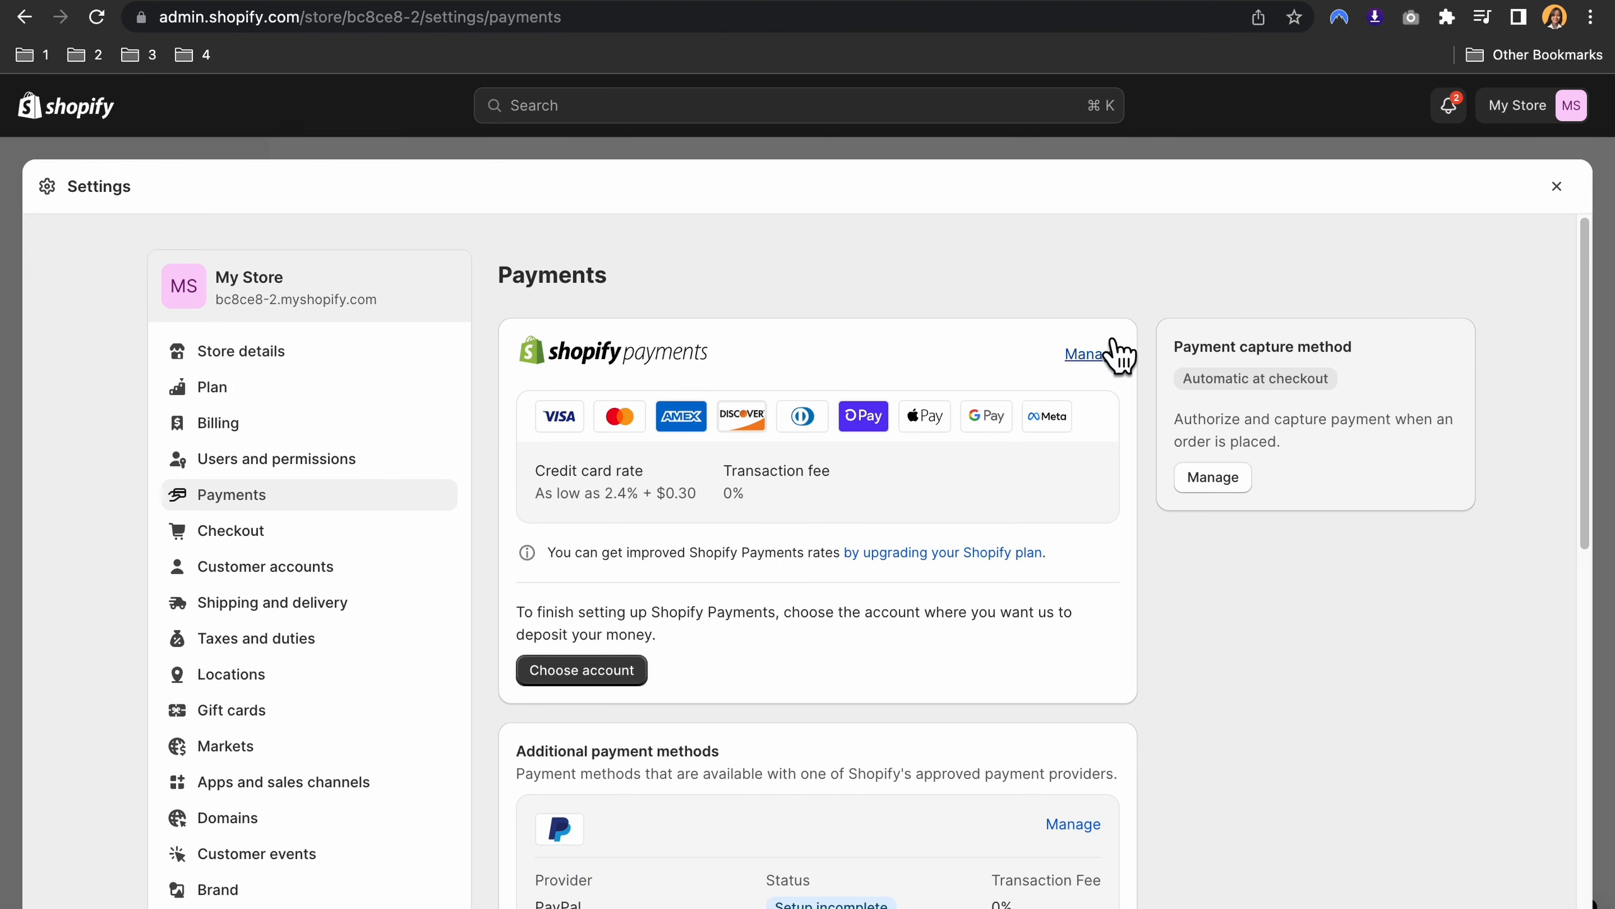
scroll(1018, 516, down, 3)
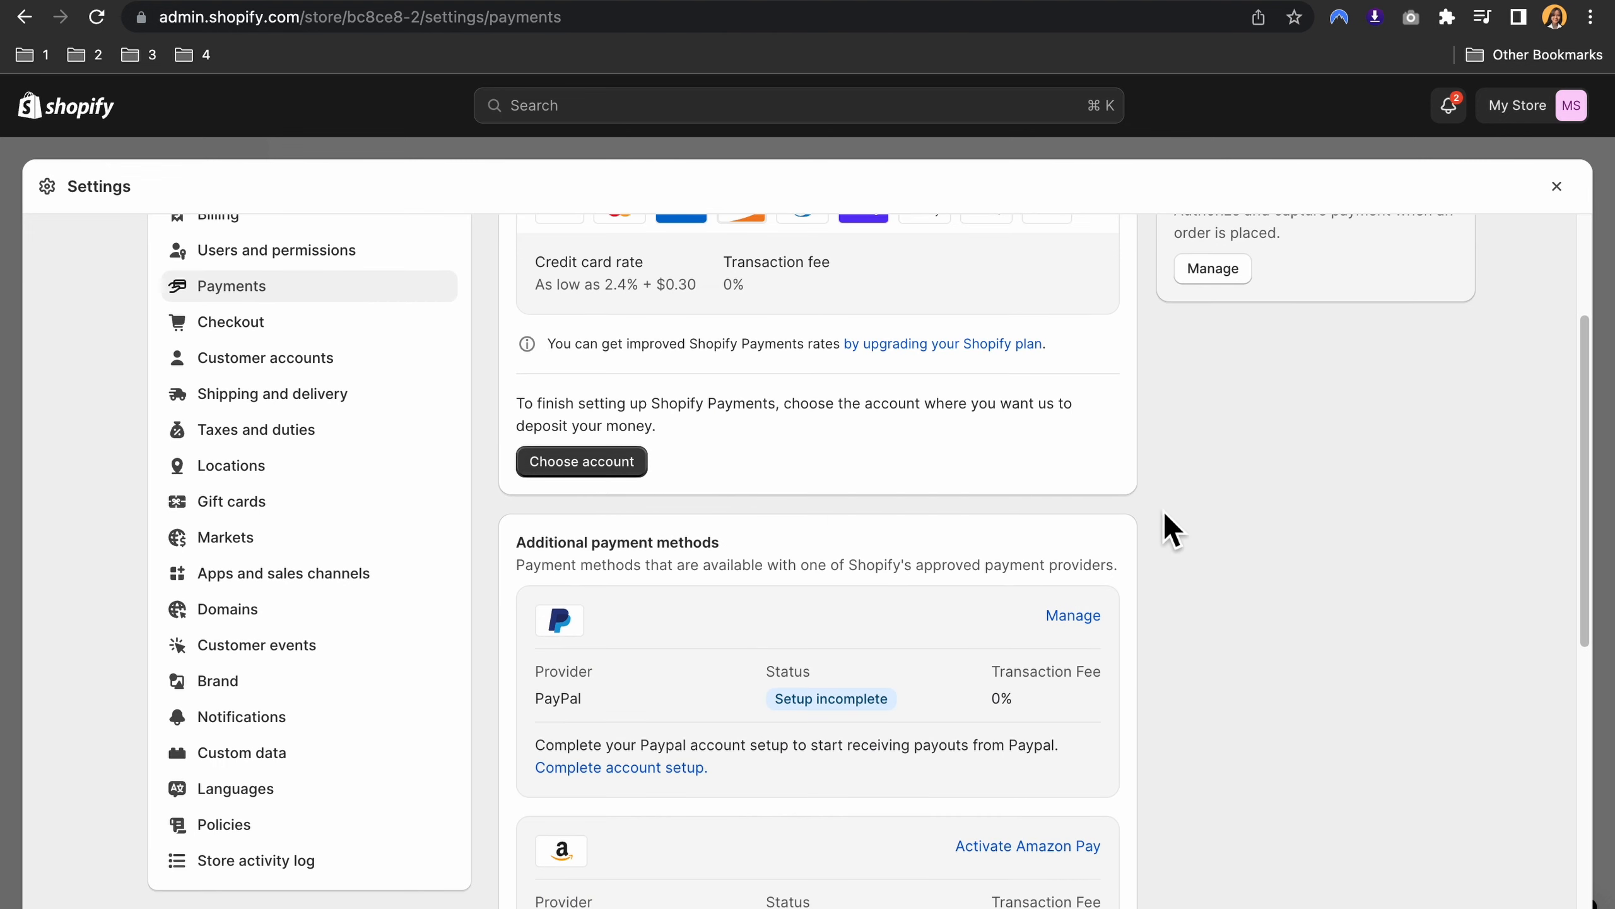
scroll(1164, 530, down, 2)
drag(533, 423, 876, 436)
click(1298, 495)
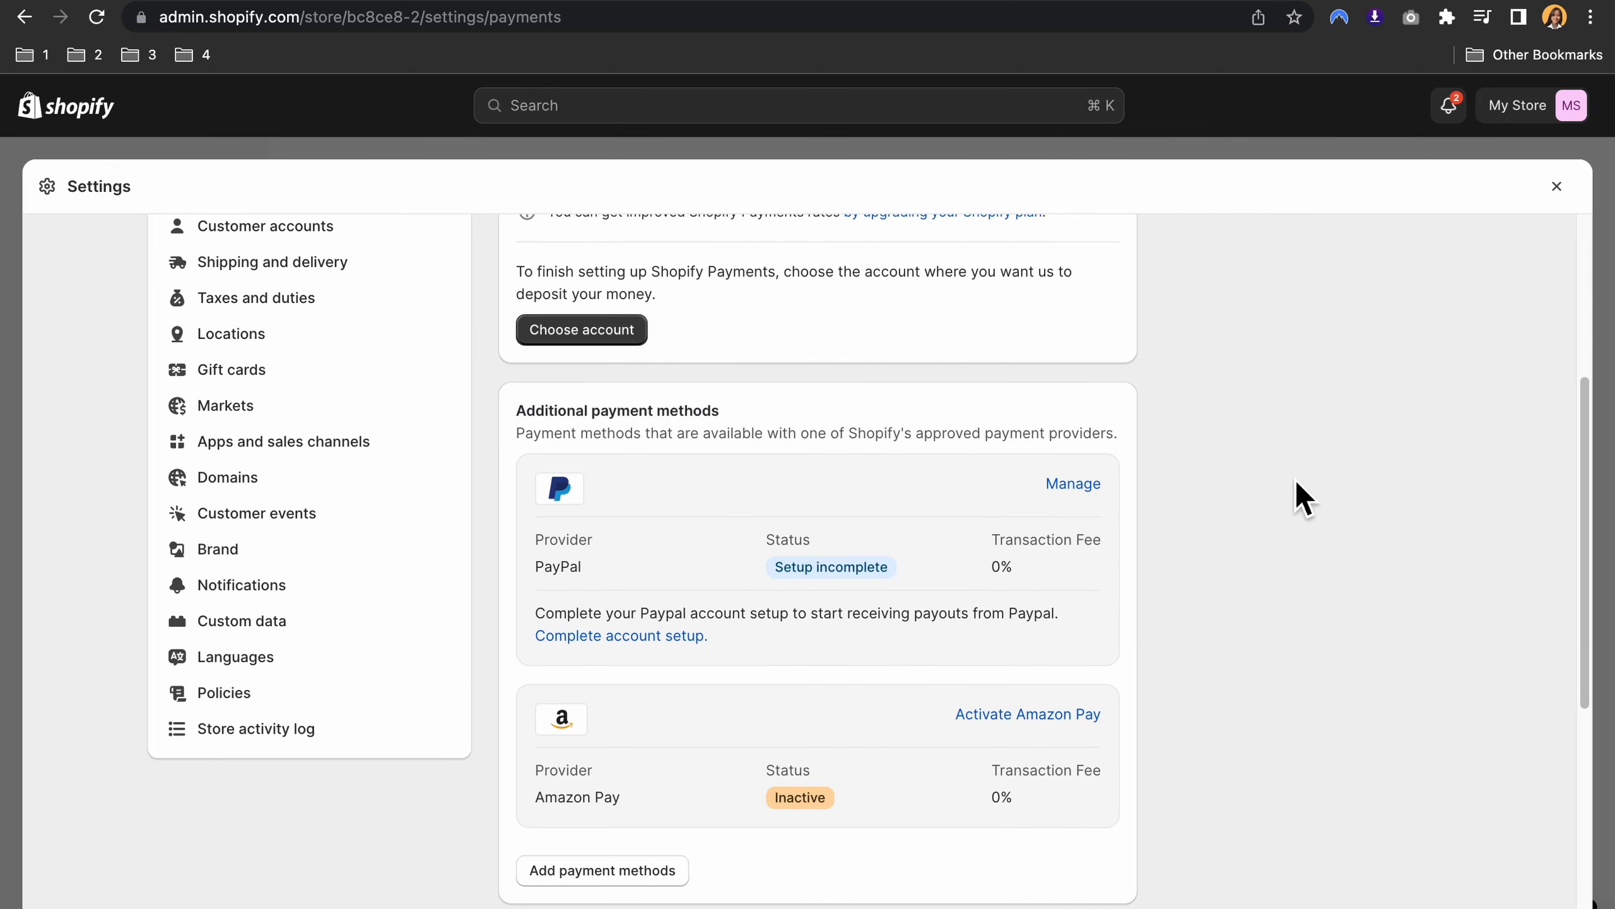
scroll(973, 588, down, 2)
scroll(685, 636, down, 6)
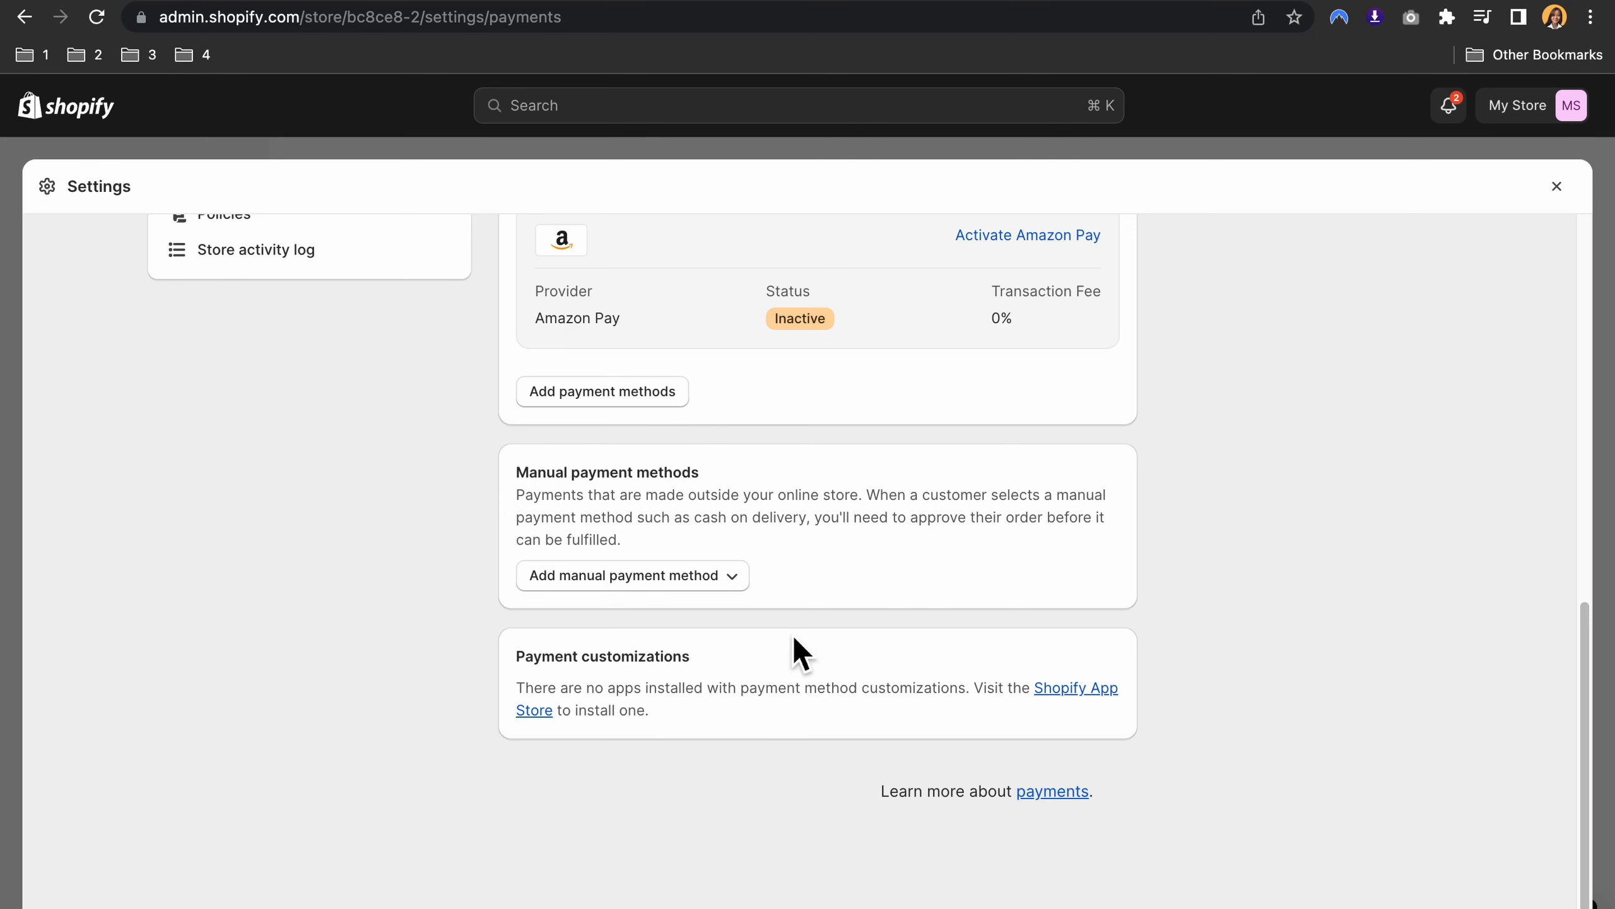
scroll(1357, 686, up, 6)
scroll(1214, 689, down, 1)
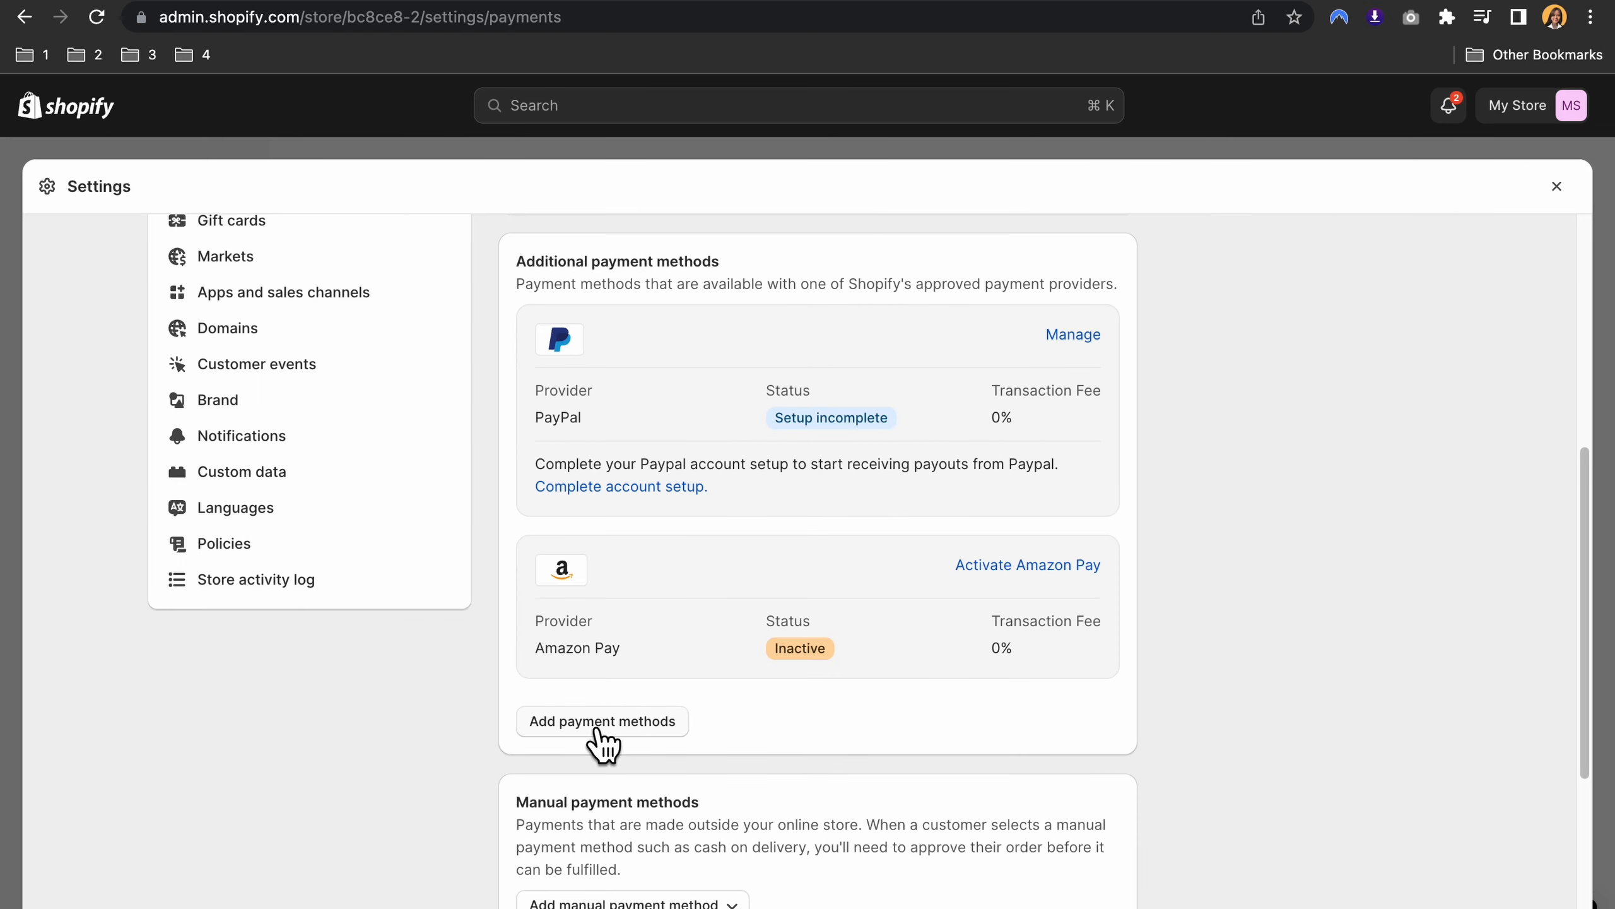
Step: Start adding a payment method, search for "klarna" and select Klarna to list its providers
click(598, 732)
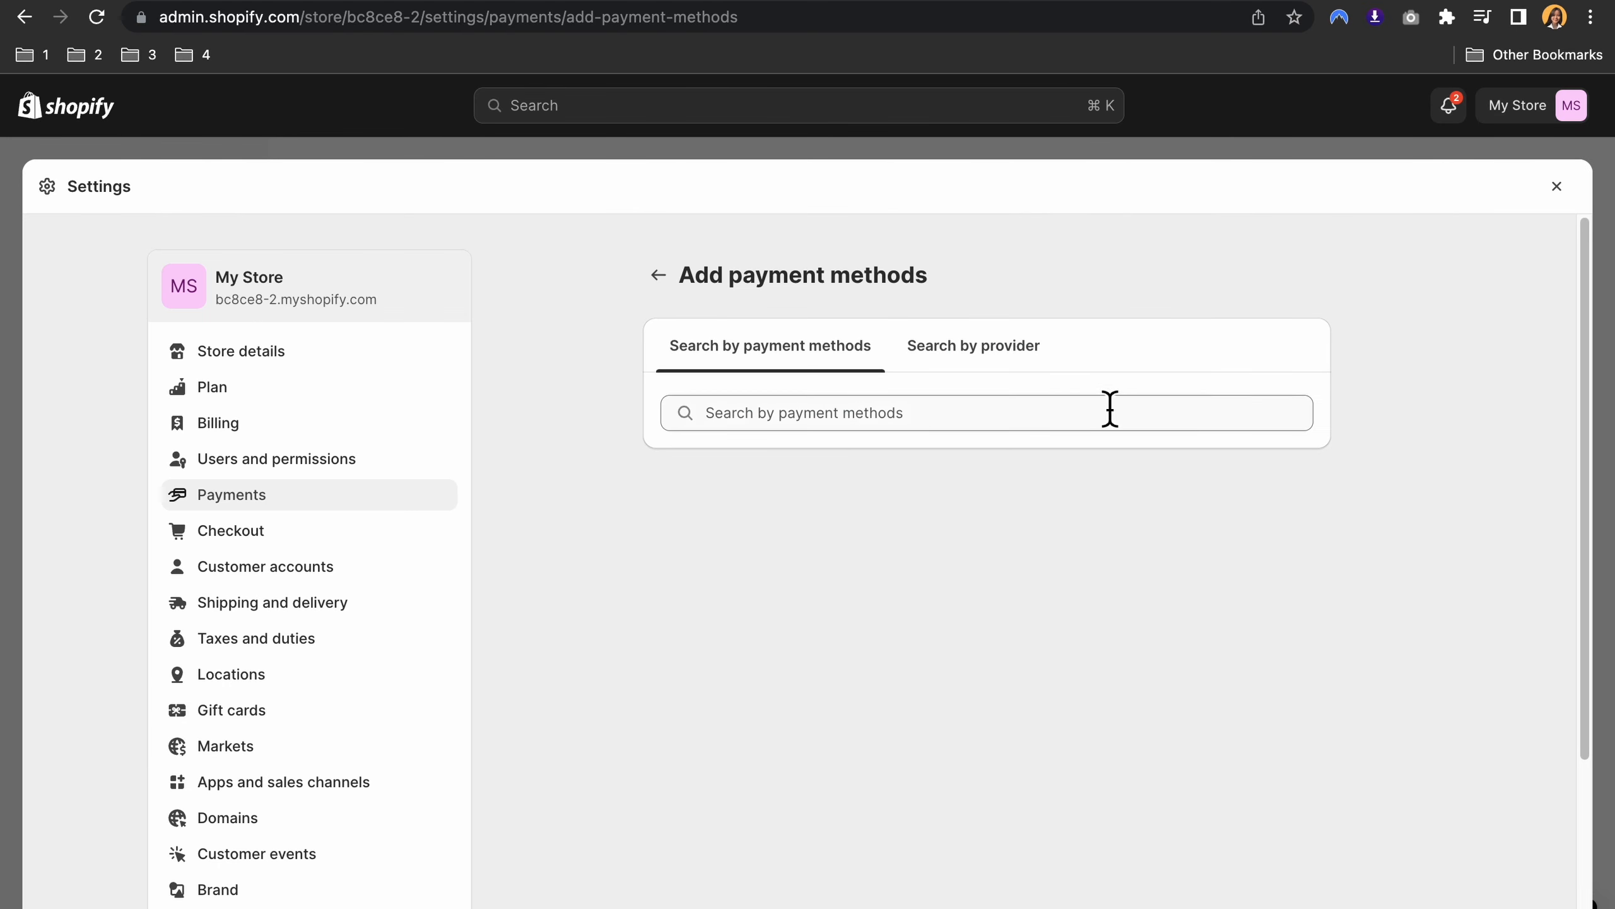
click(875, 430)
text(klarna)
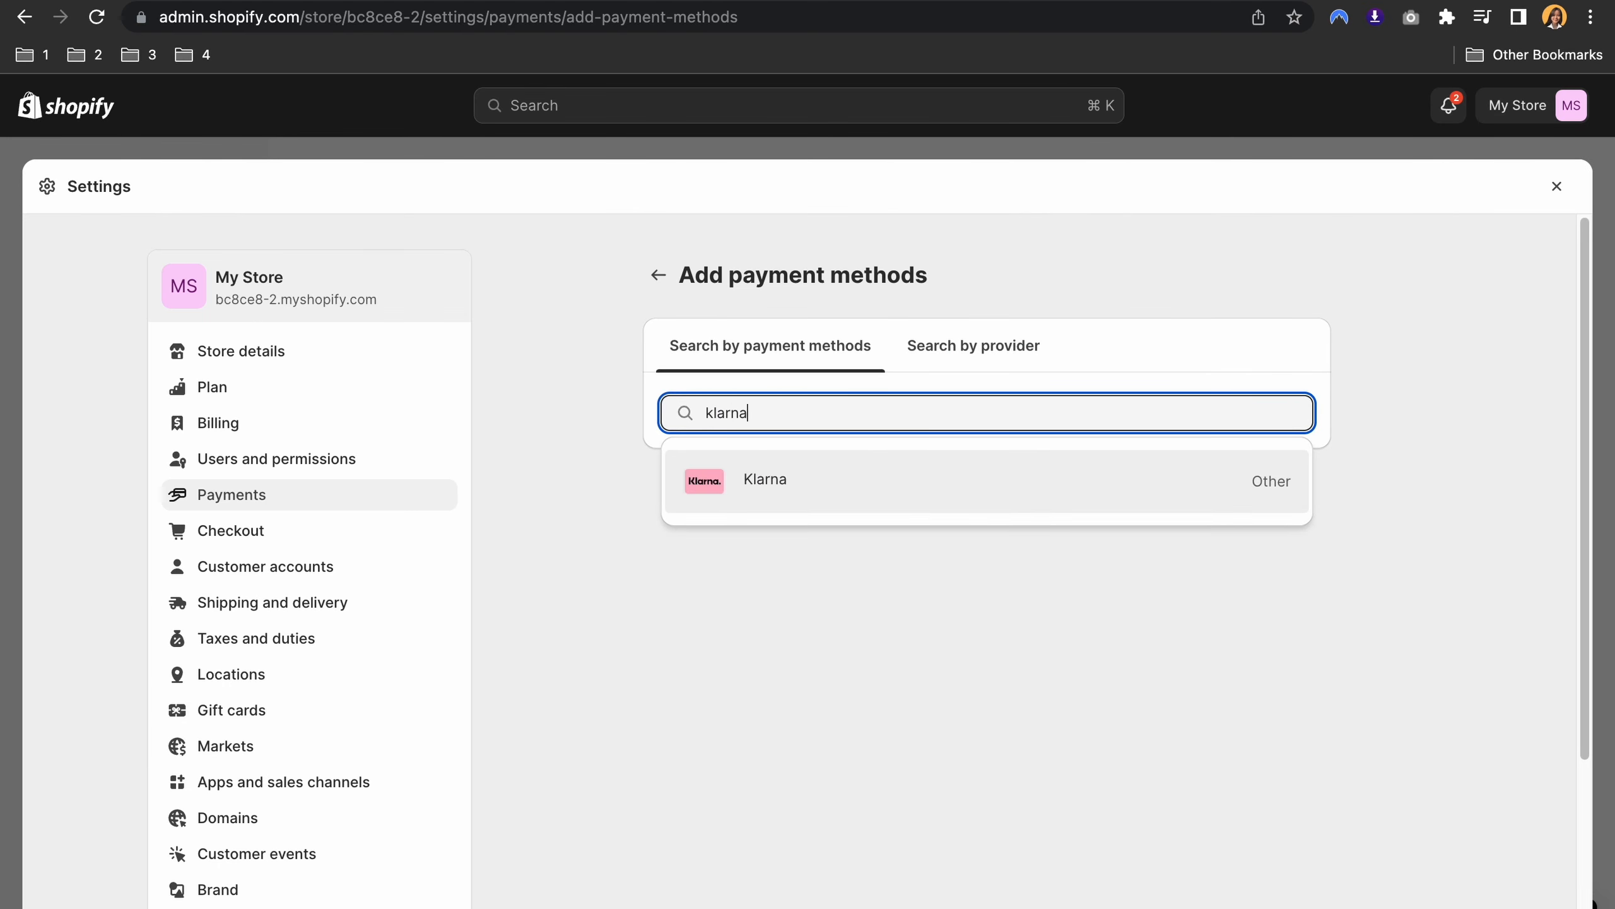
click(891, 471)
click(1018, 417)
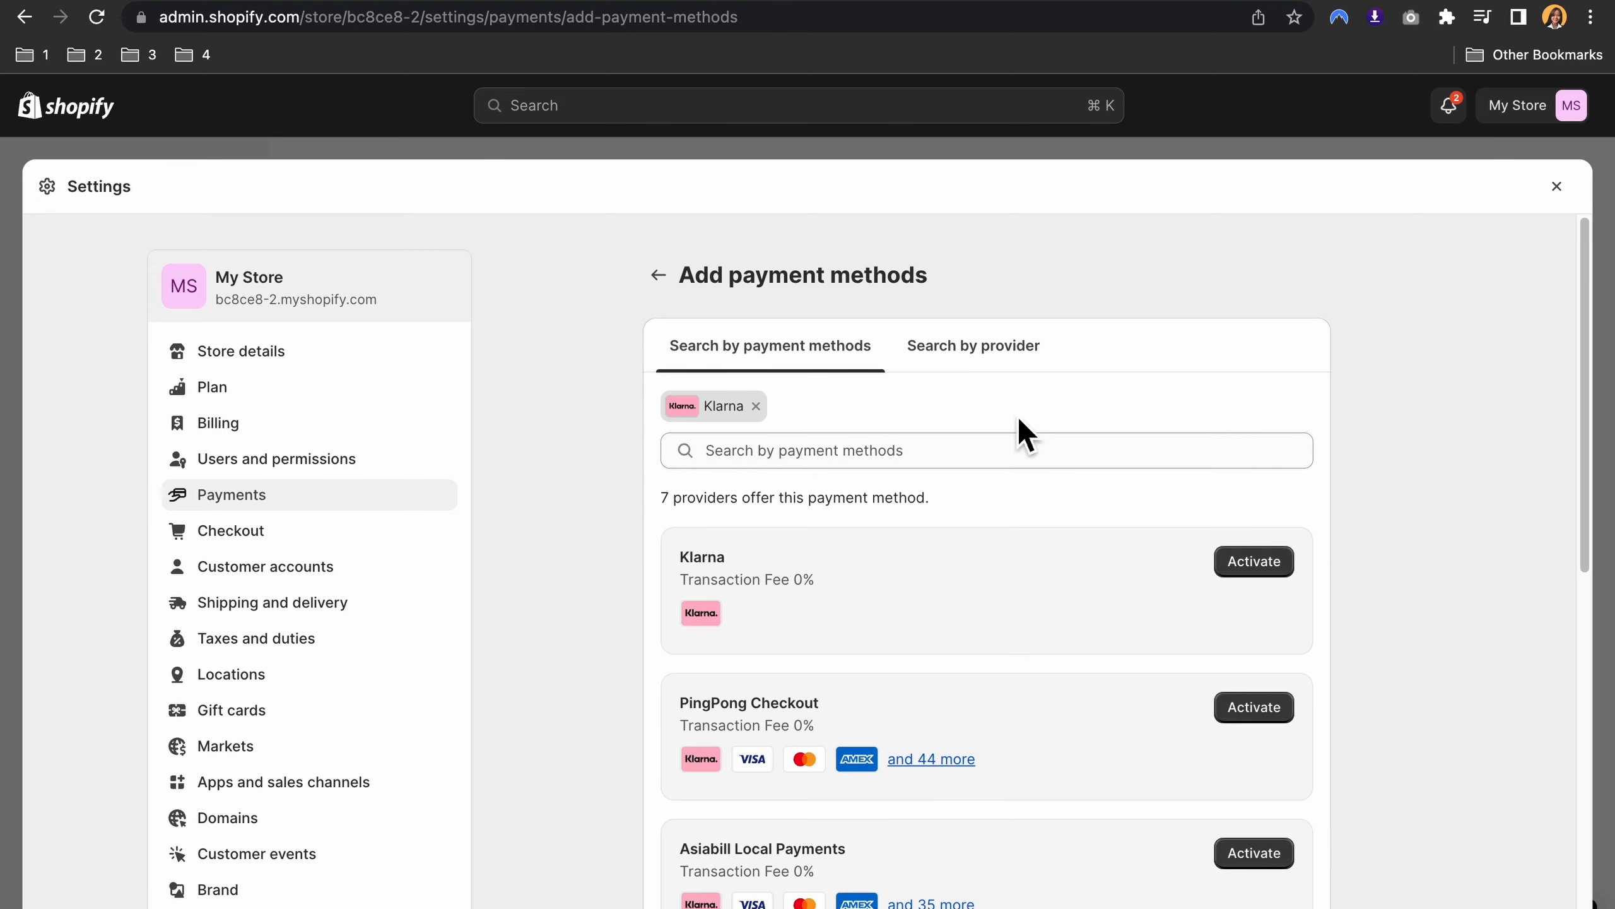
Step: Examine the providers that offer Klarna, including their transaction fees and supported payment types
scroll(937, 624, down, 10)
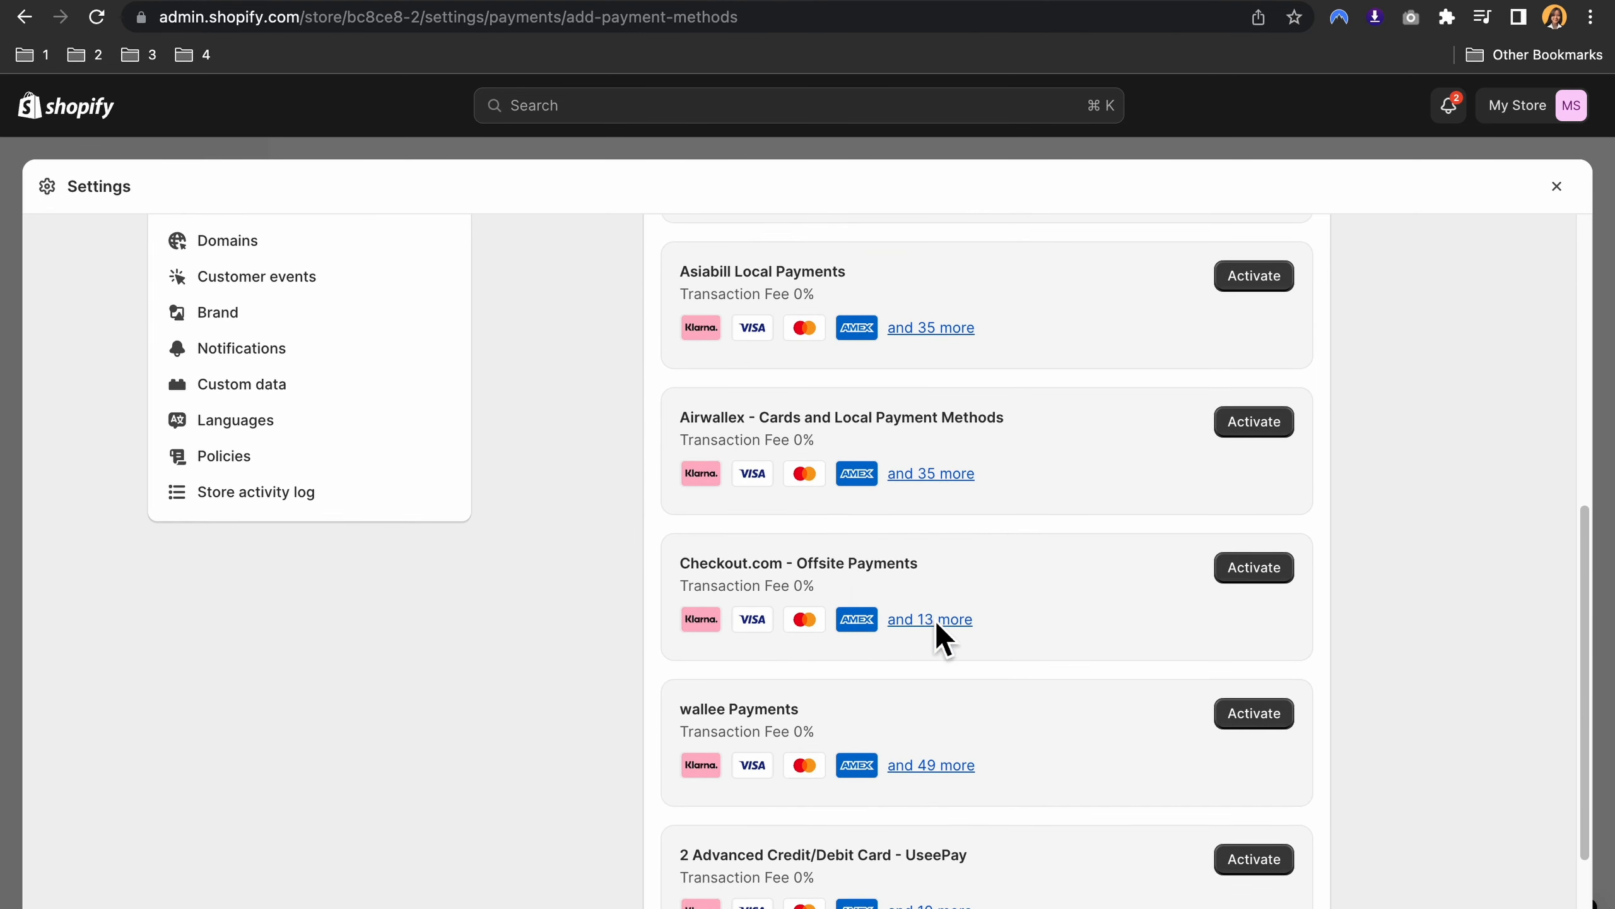
scroll(956, 642, up, 10)
scroll(1424, 620, down, 10)
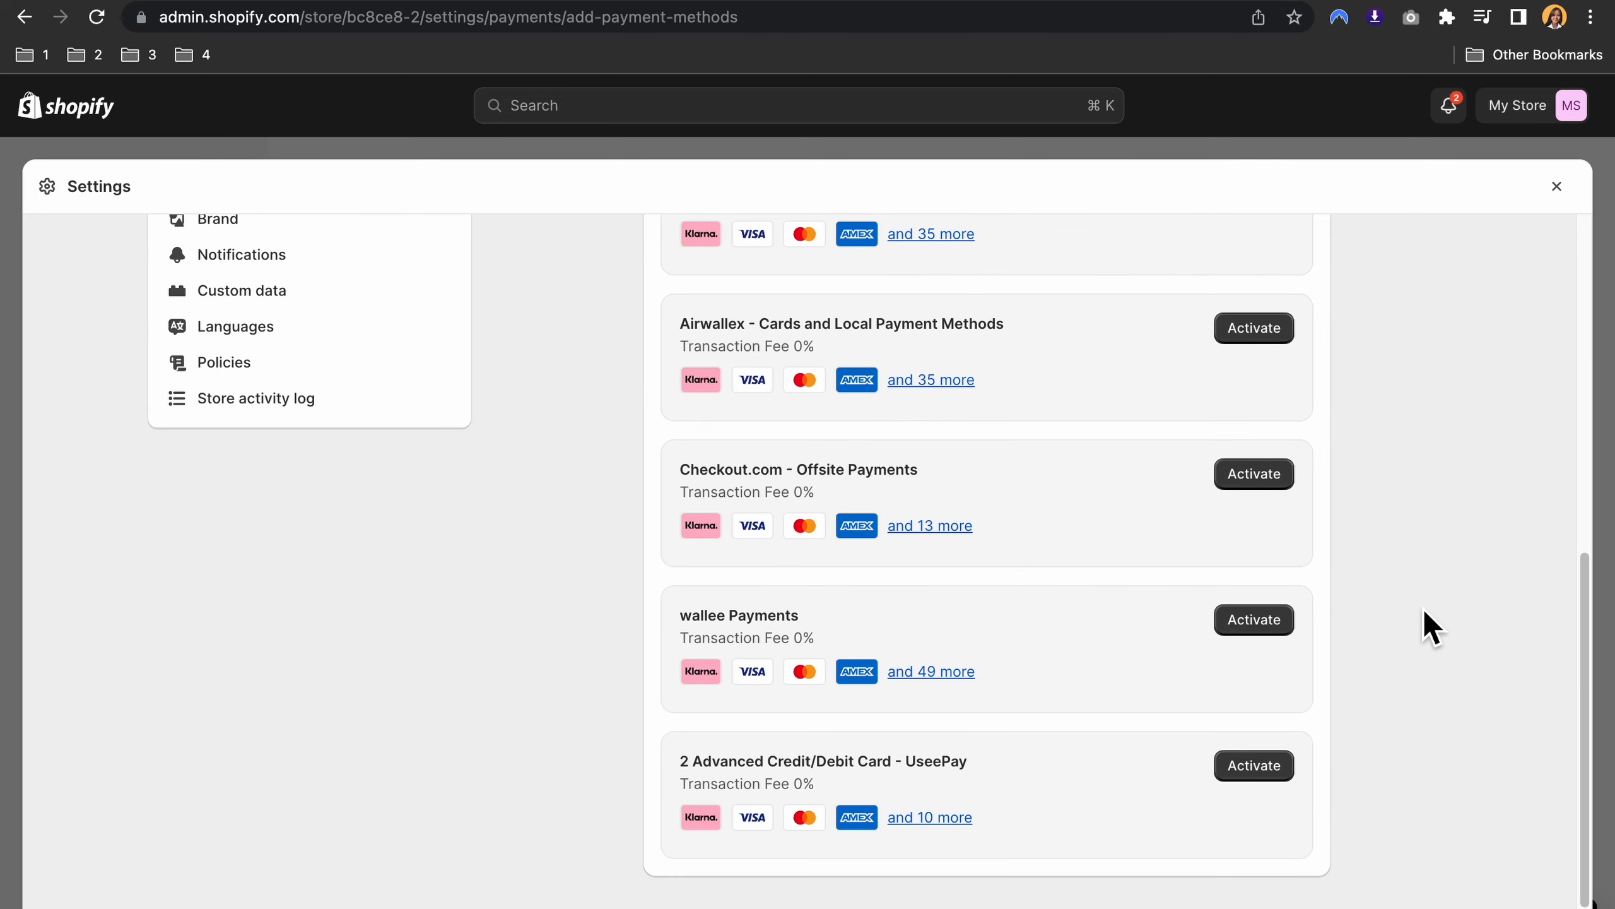
scroll(1491, 598, up, 5)
scroll(1208, 604, up, 1)
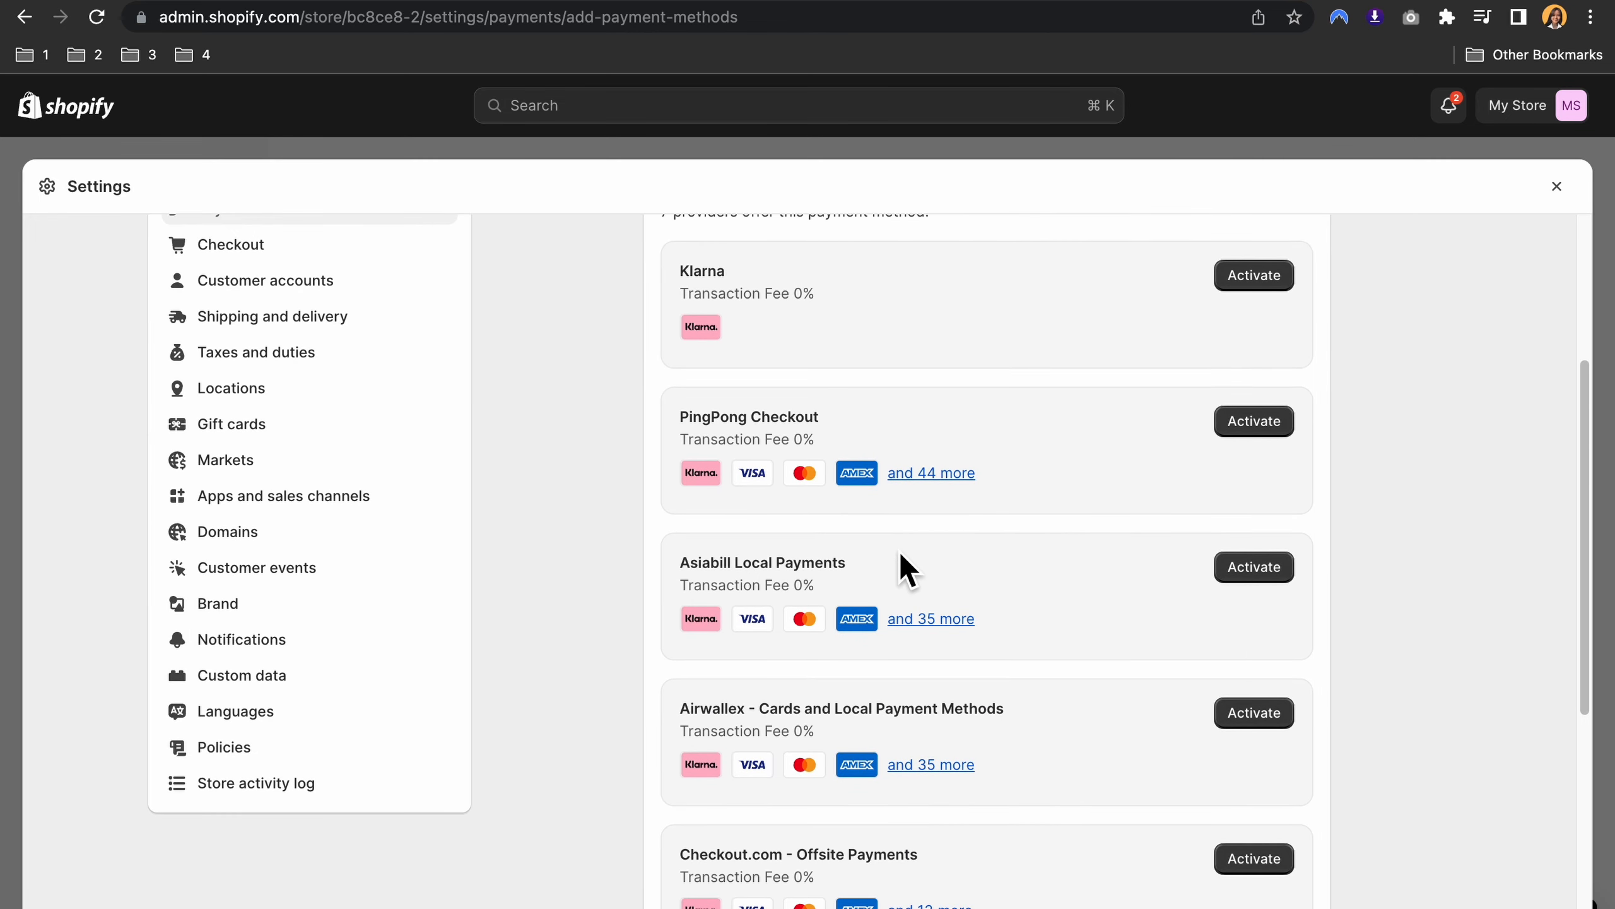
scroll(906, 569, down, 3)
scroll(954, 550, down, 3)
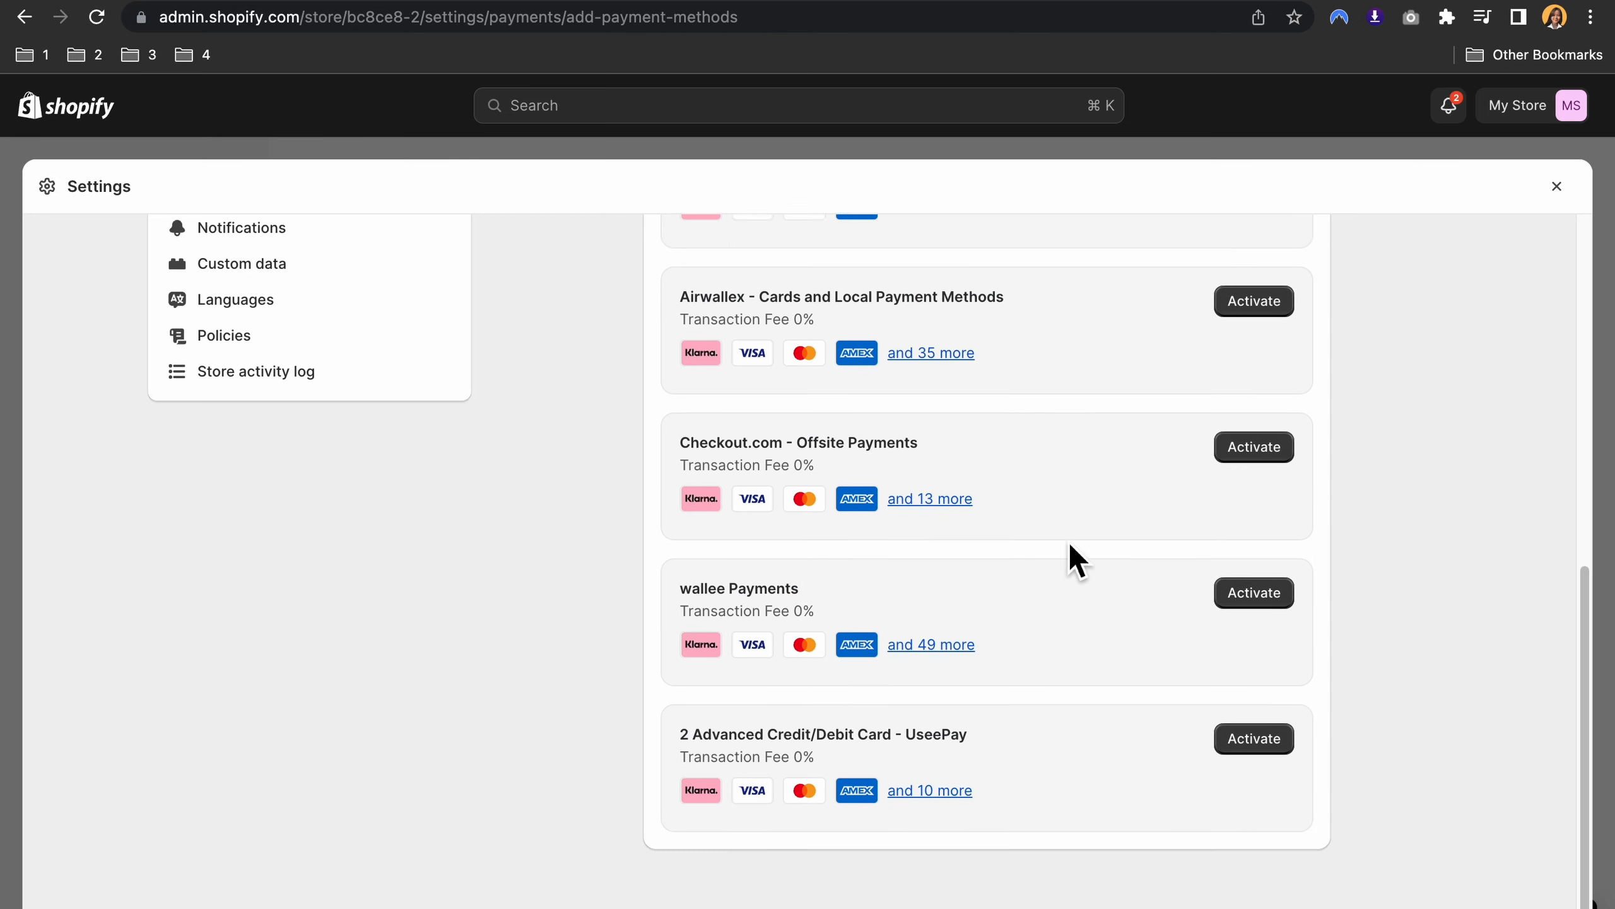
scroll(1018, 547, up, 10)
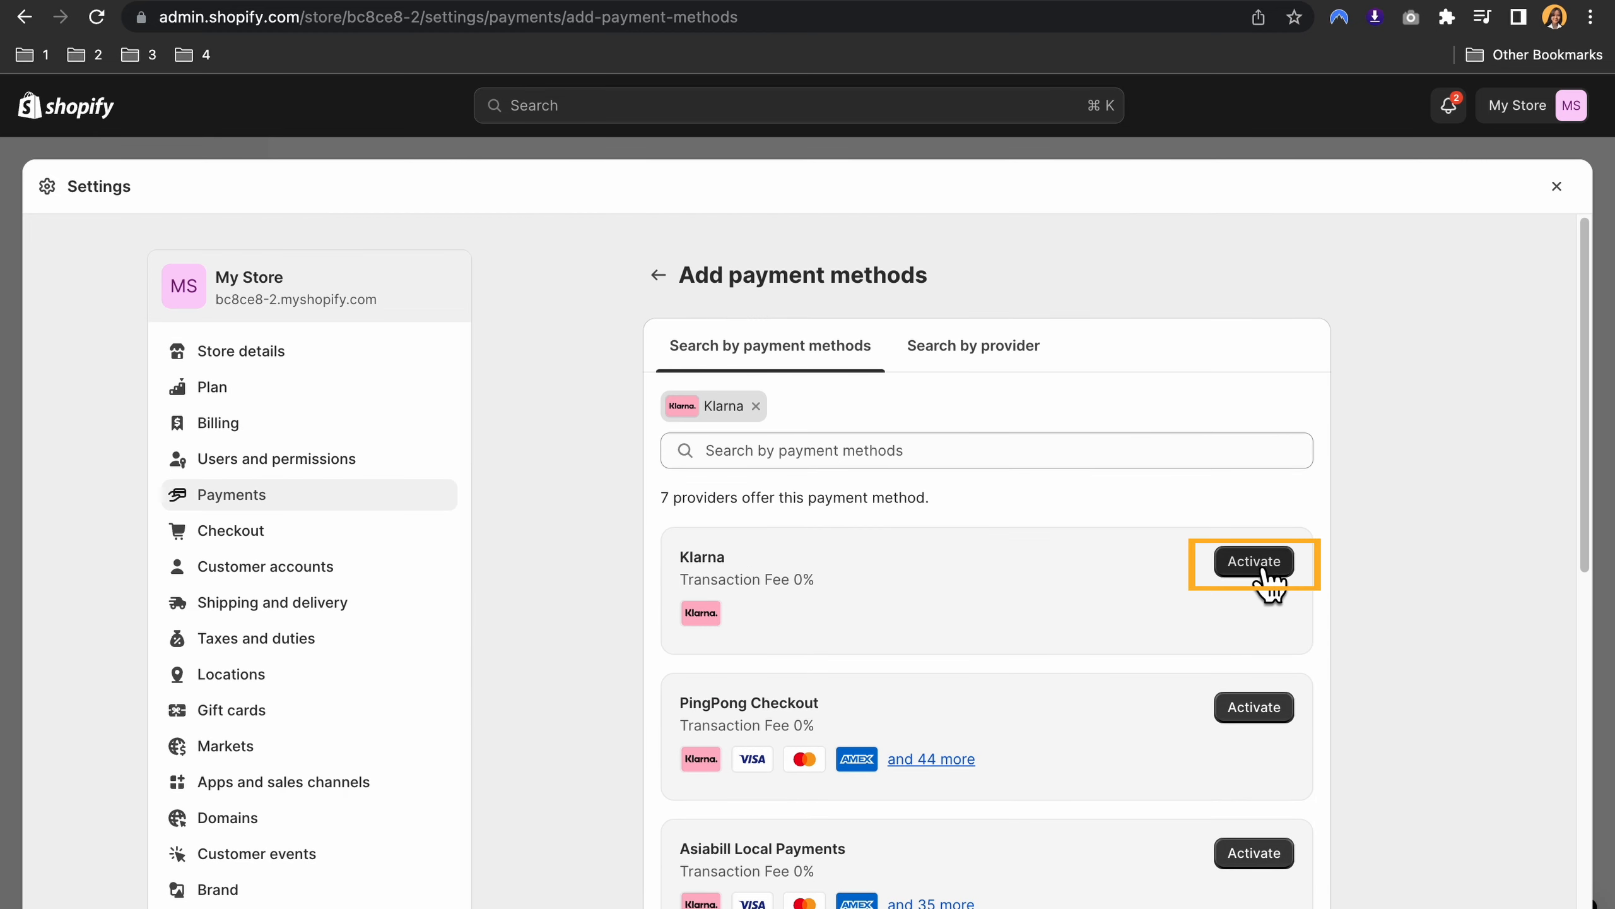
Step: Start activating the direct Klarna provider and connect it to the store by installing the Klarna app
click(1257, 564)
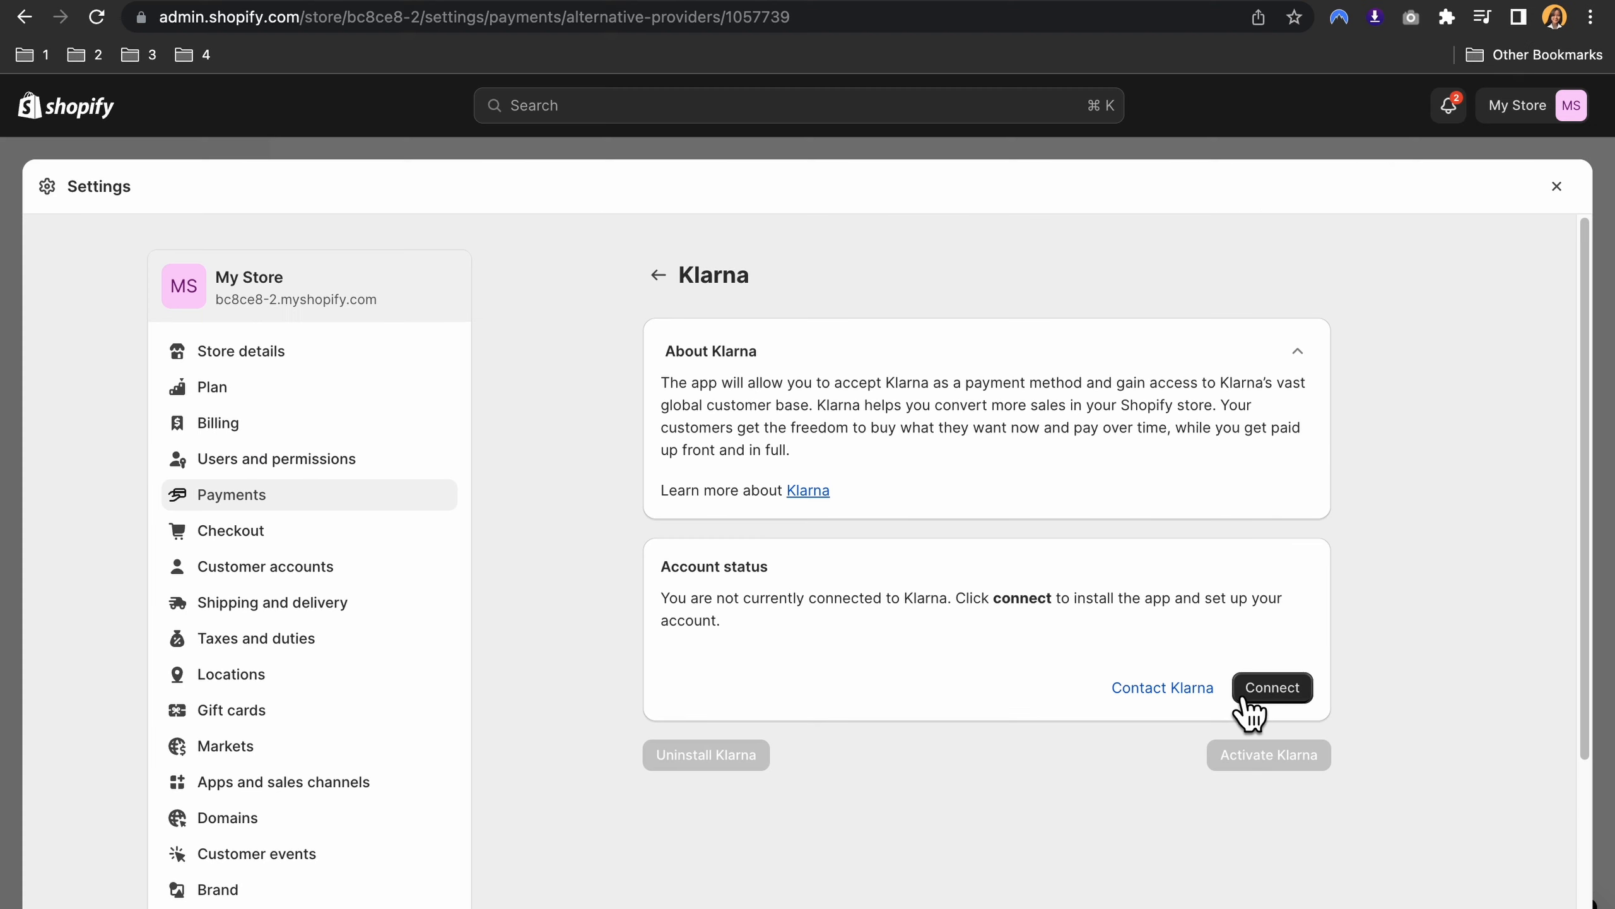
click(1164, 671)
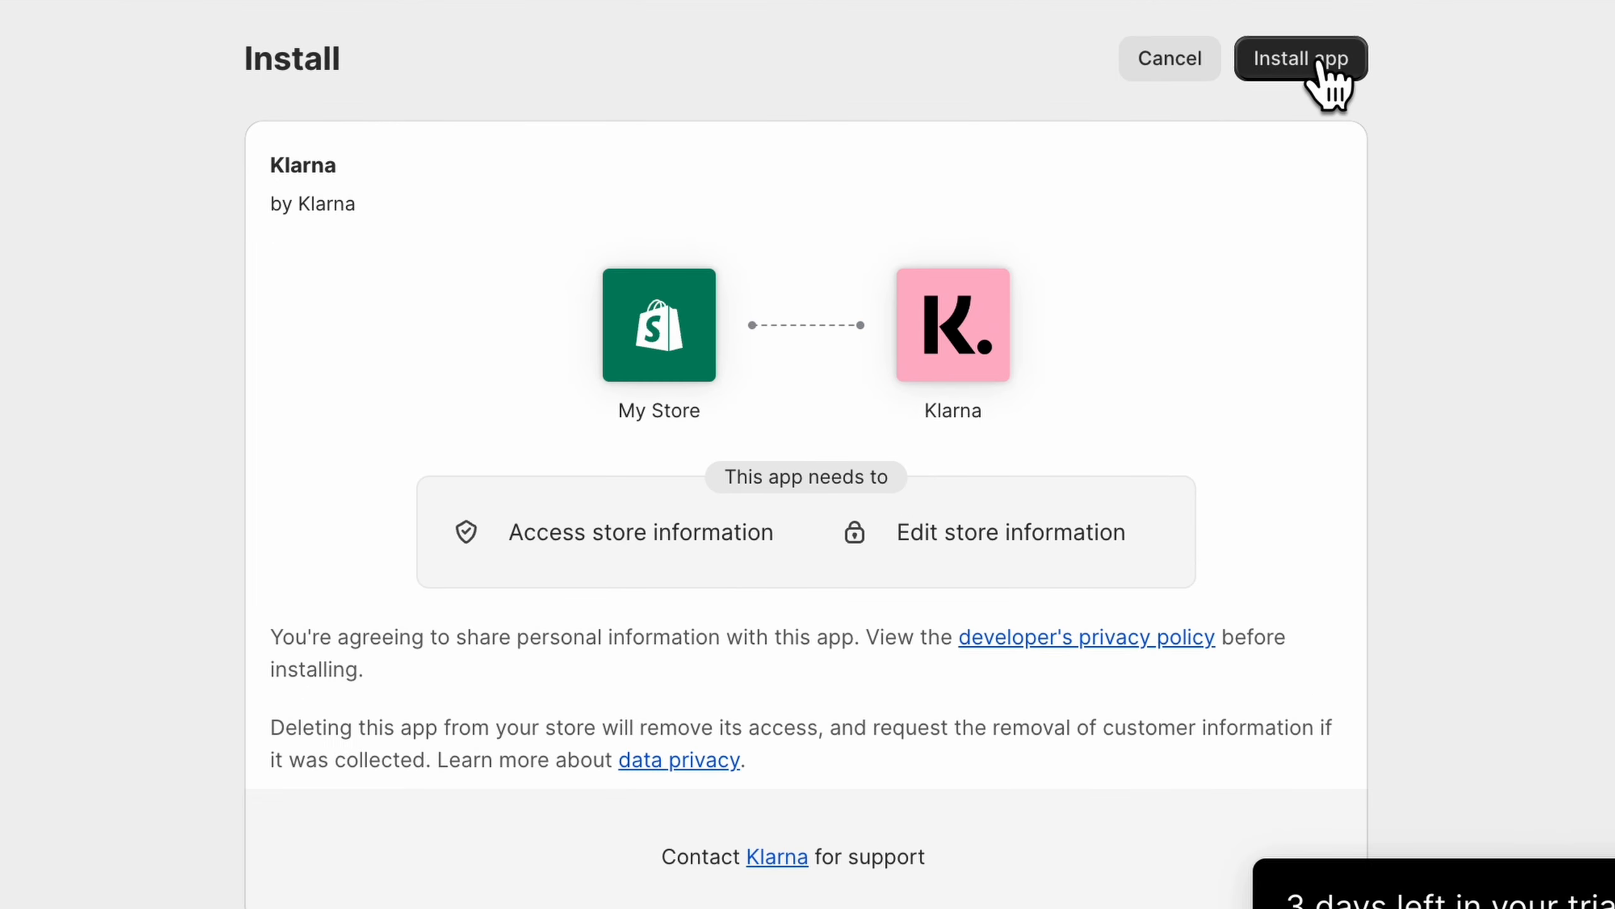
click(1326, 60)
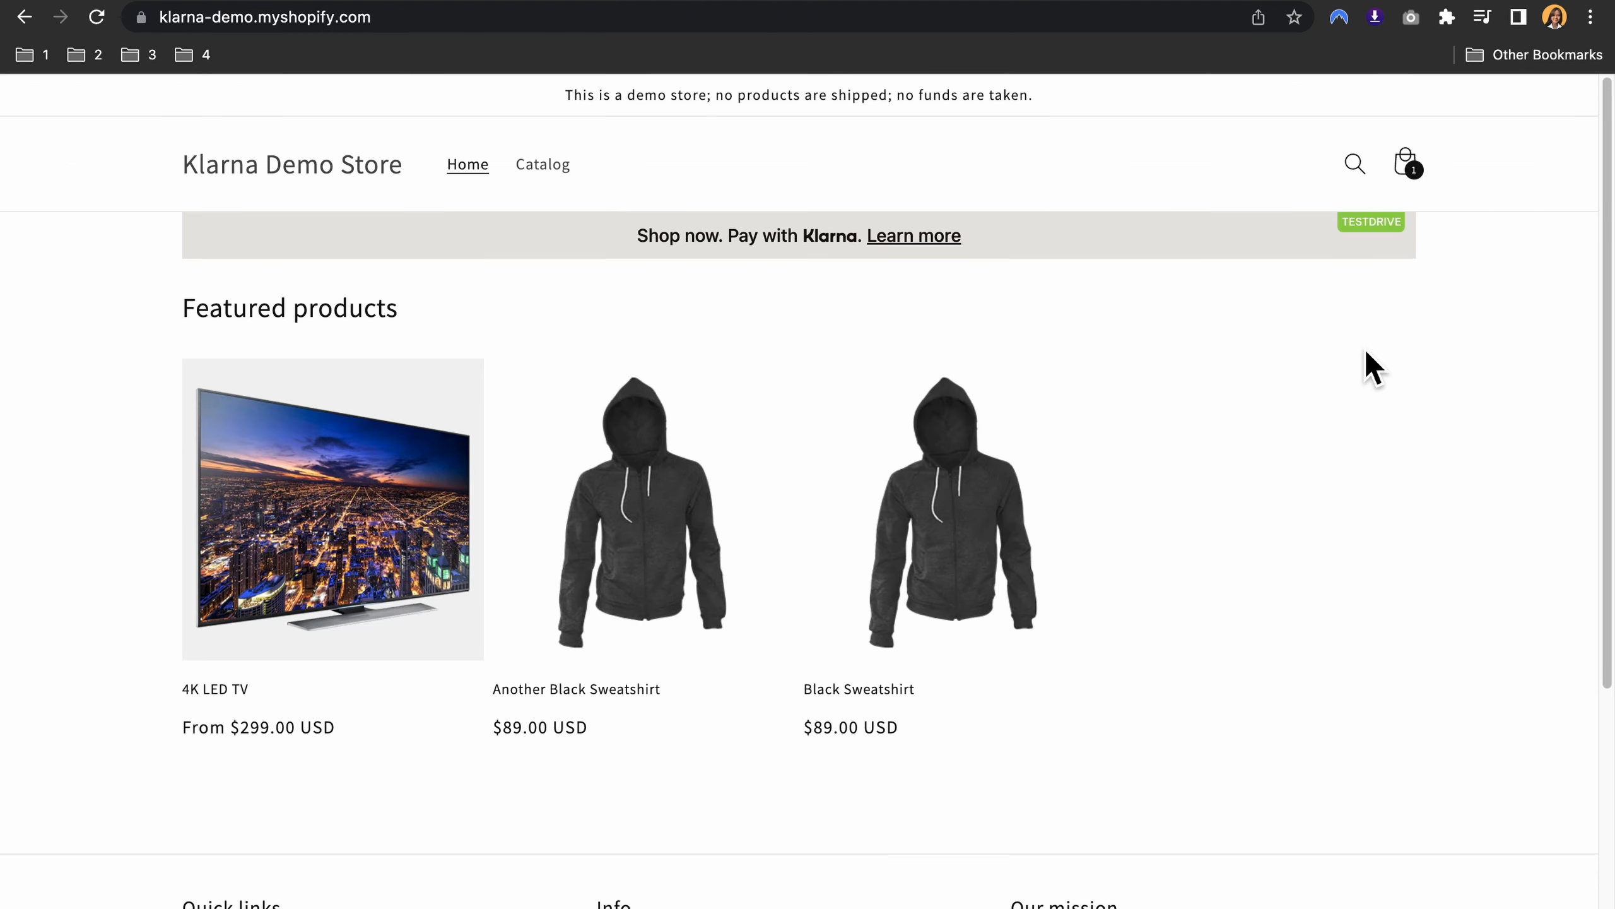
Step: In the Klarna Demo Store, open the 4K LED TV product and buy one Small unit immediately
scroll(1361, 404, down, 3)
scroll(1361, 404, up, 3)
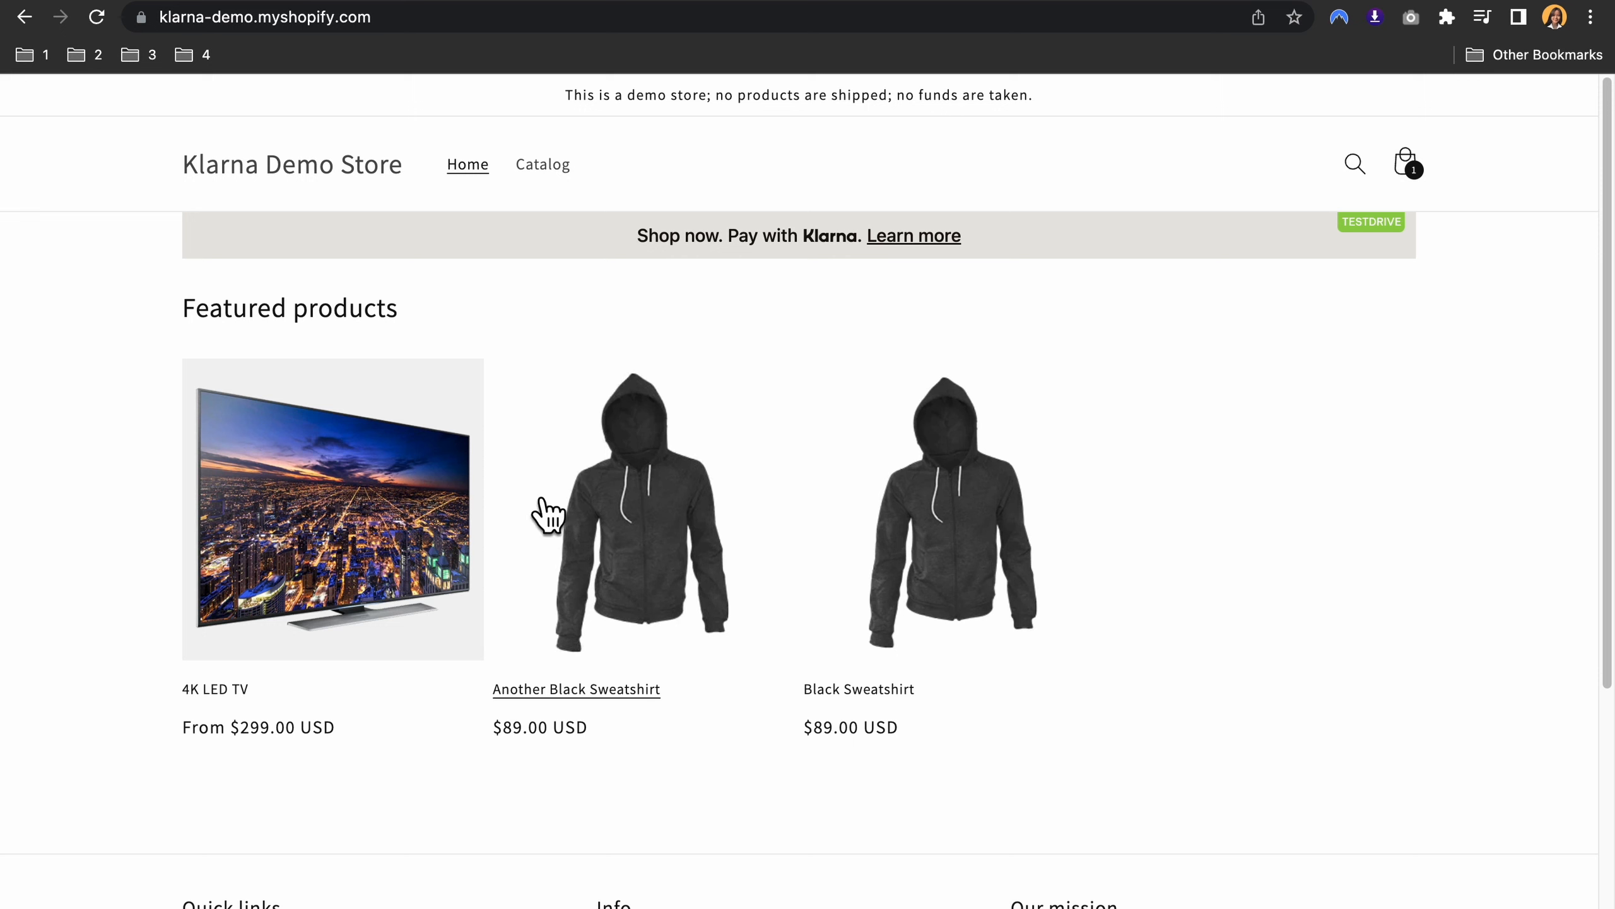
click(372, 519)
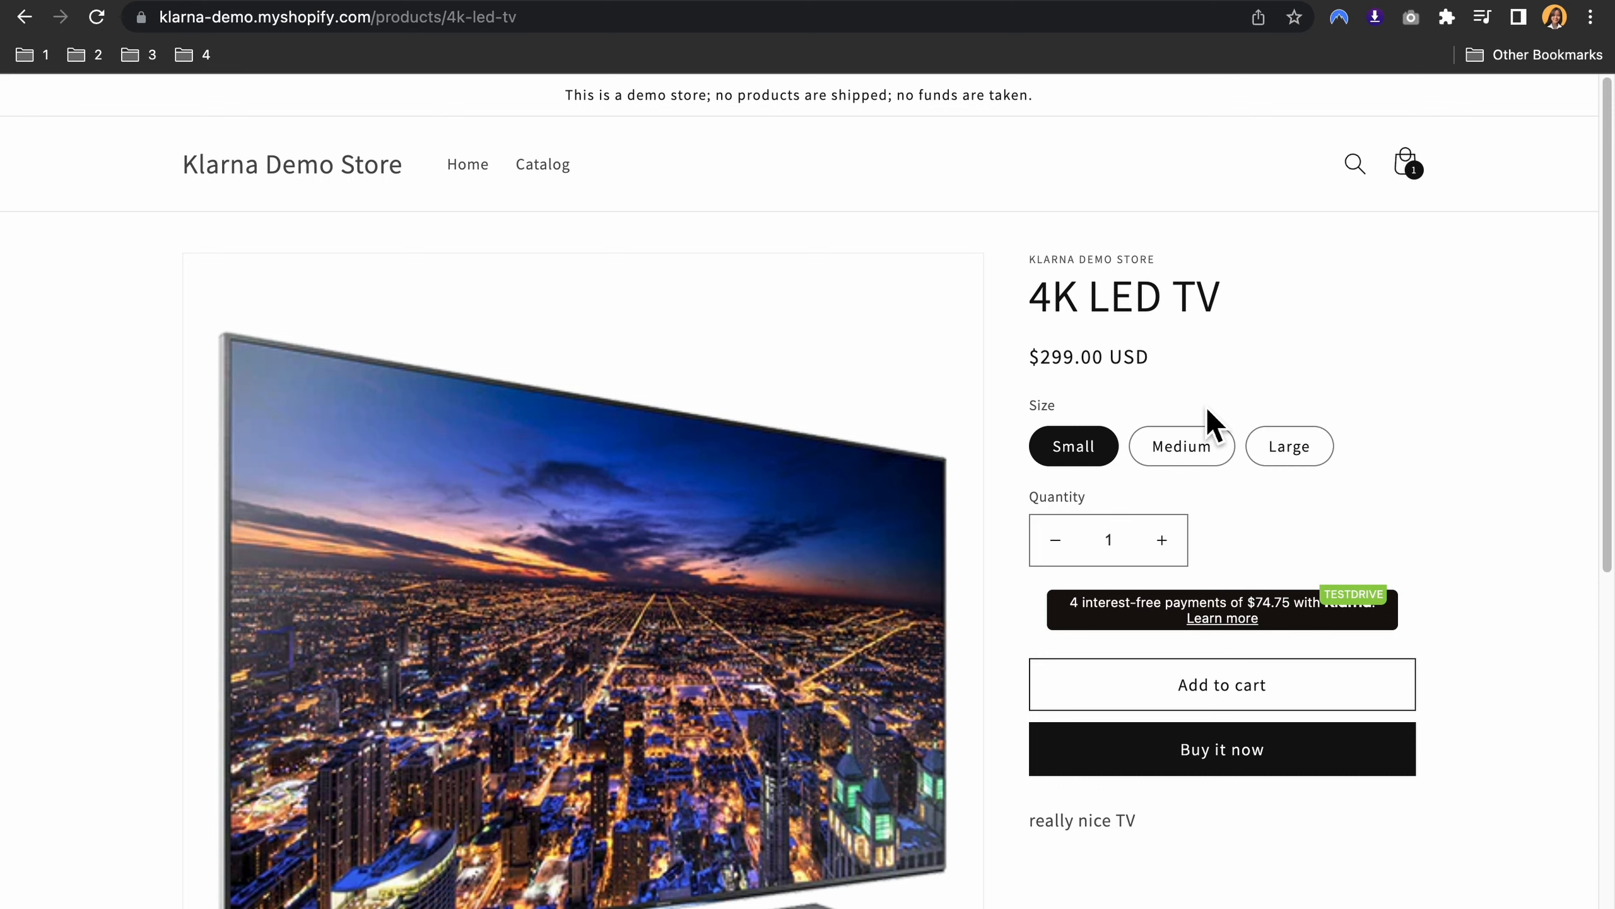
click(1224, 752)
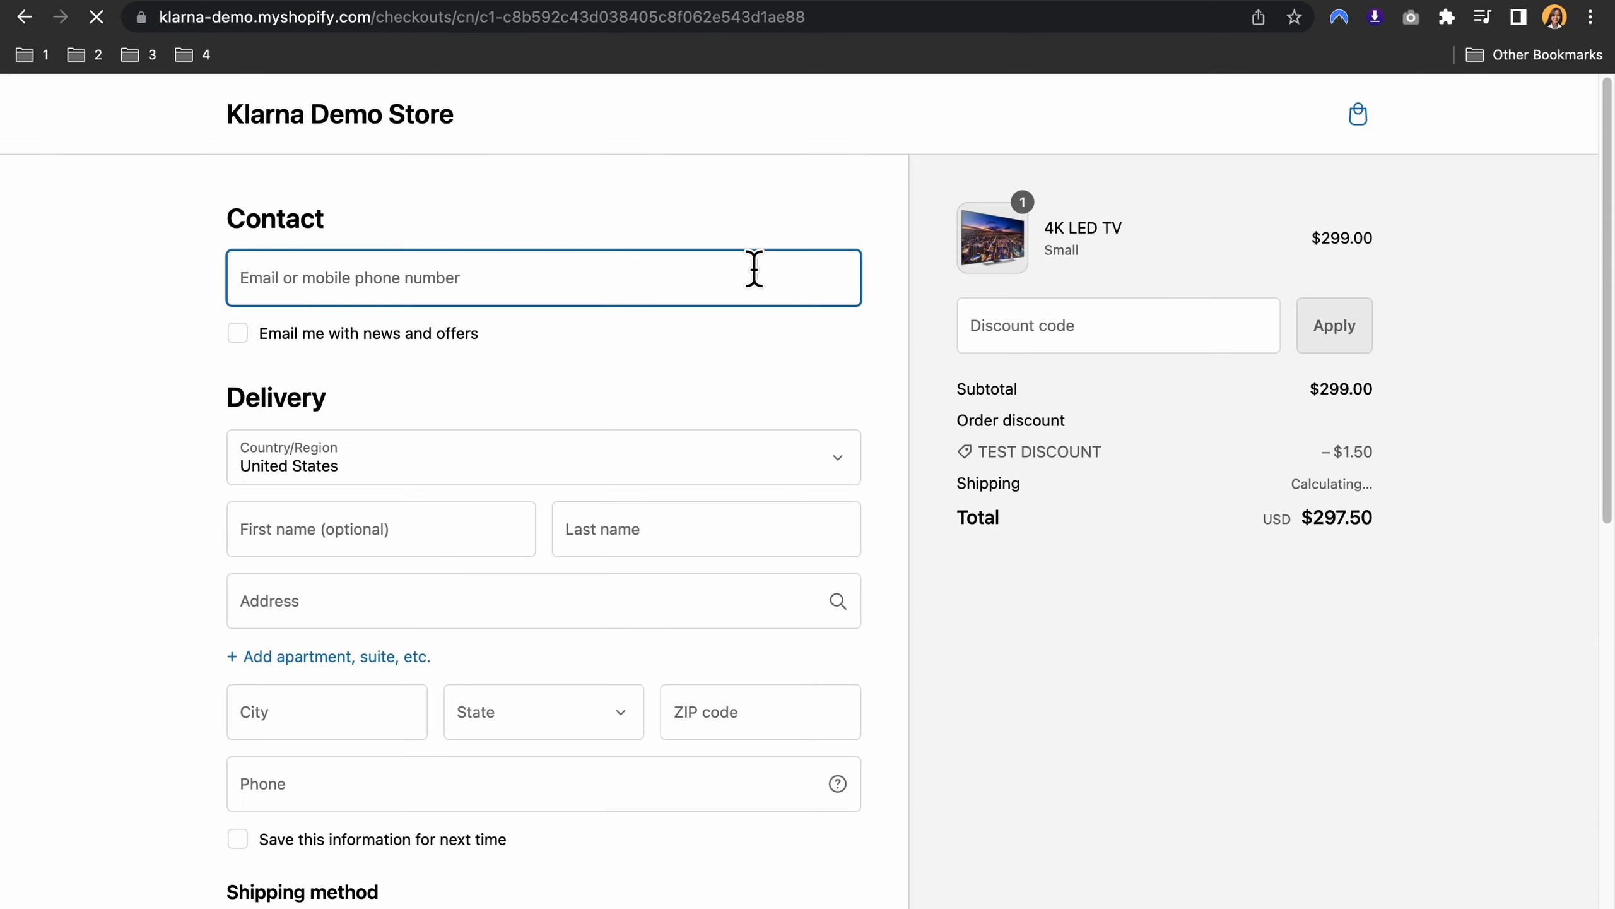
Step: Review the checkout form, checking the Klarna - Flexible payments option and the billing address choices
scroll(790, 528, down, 10)
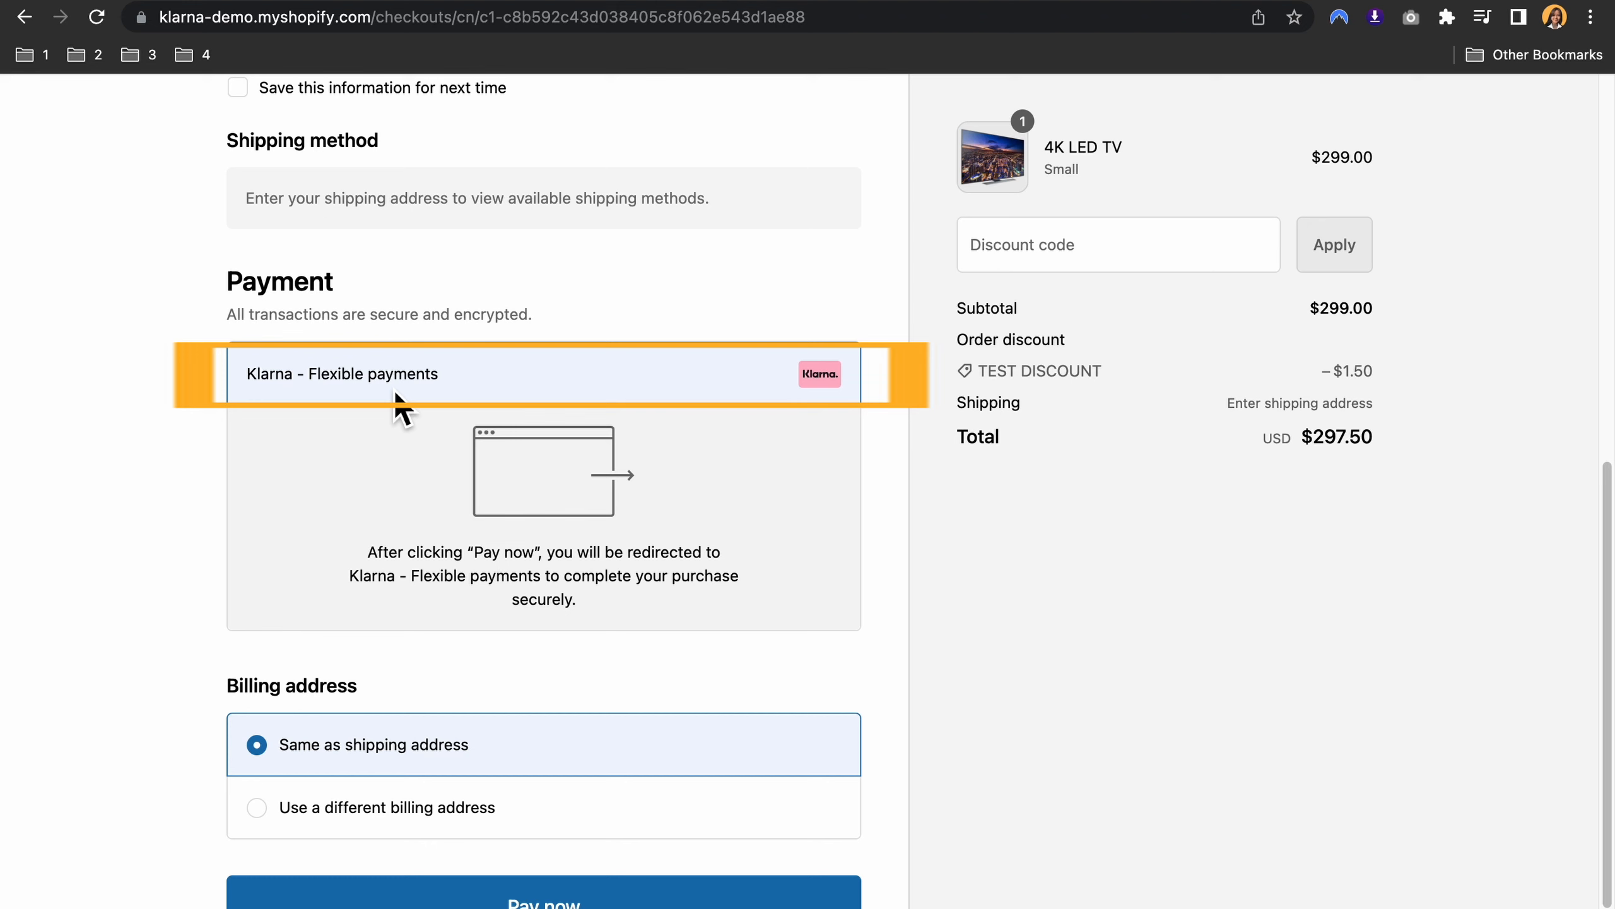
scroll(725, 748, down, 2)
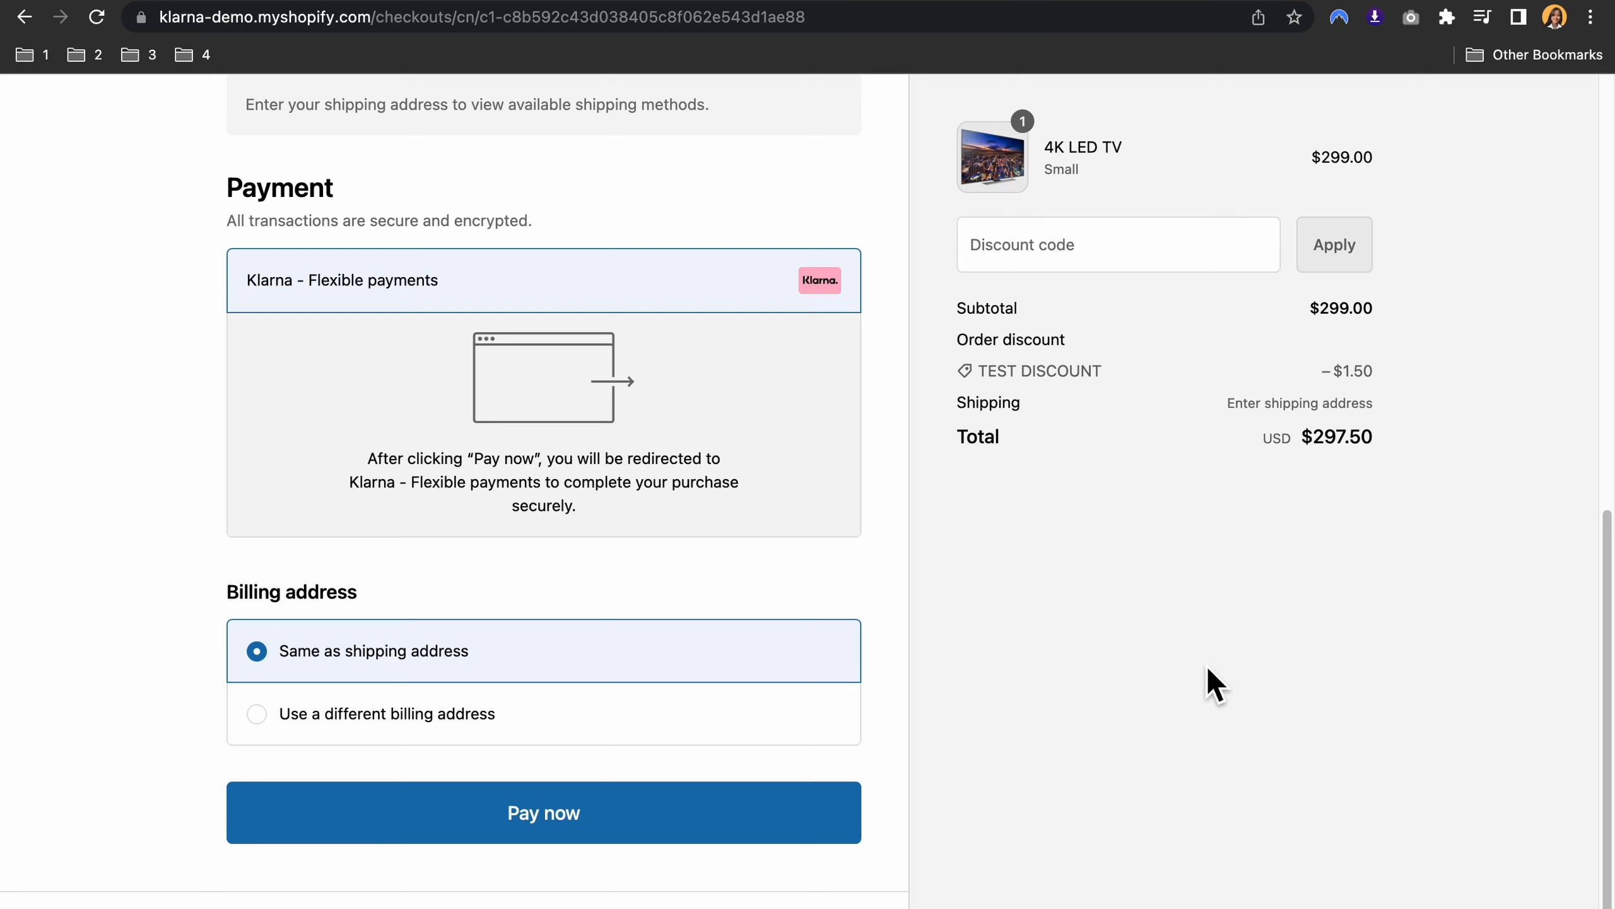
scroll(1043, 636, up, 12)
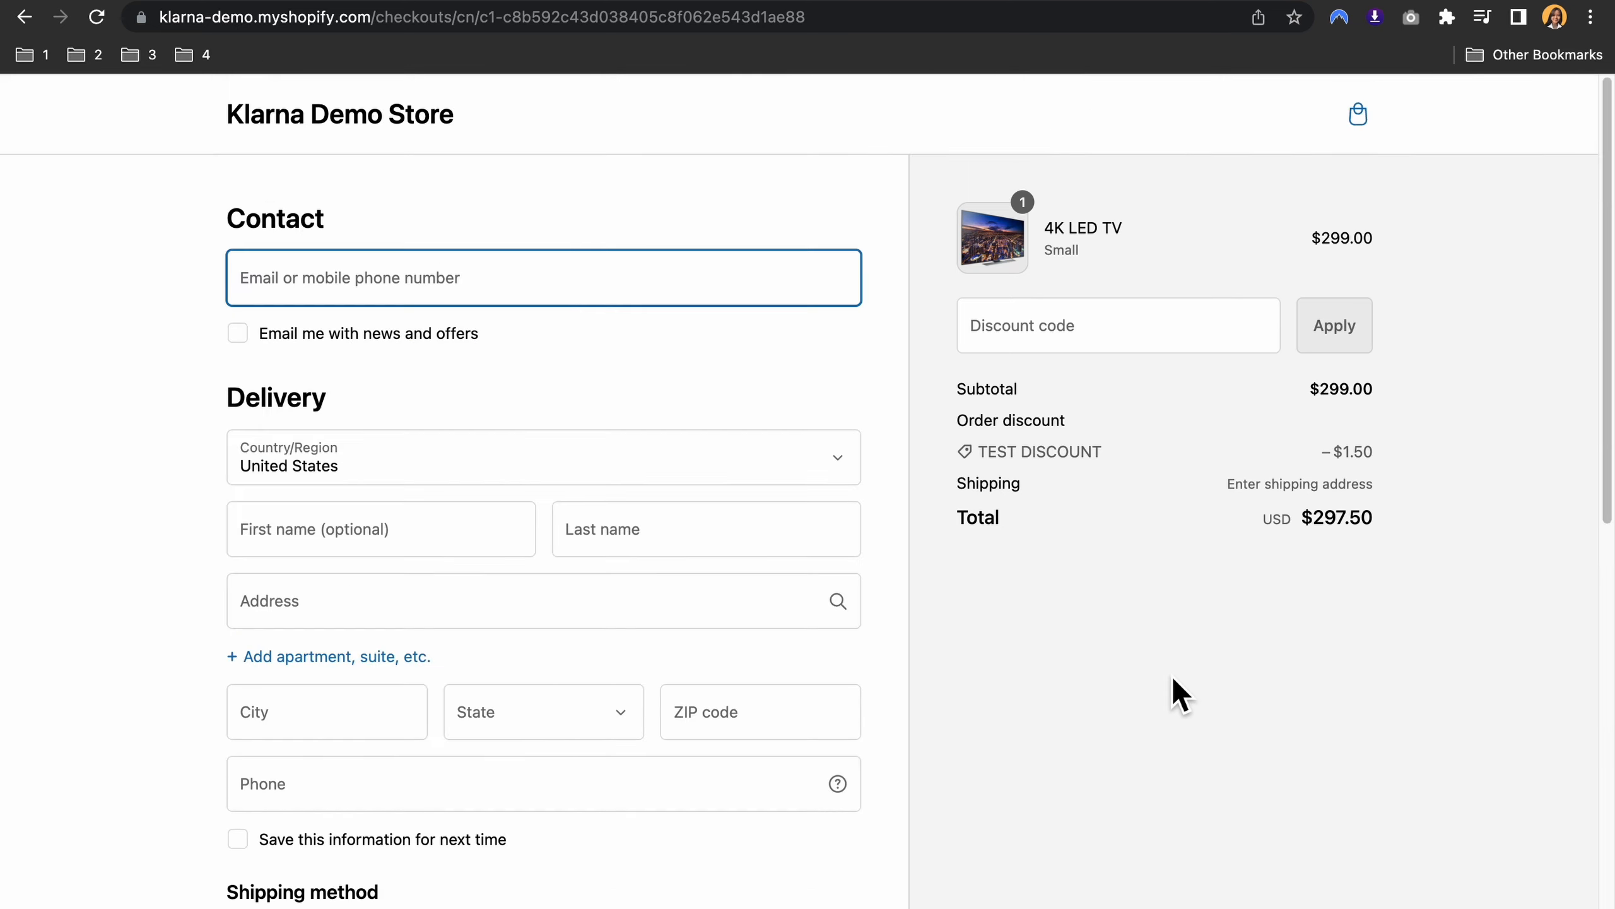